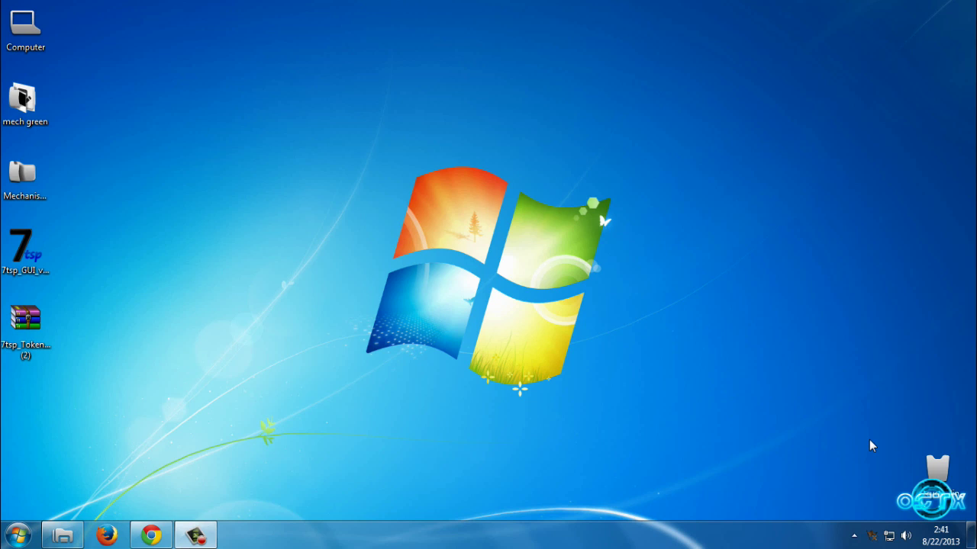
{"action": "left_click", "coordinate": [23, 177]}
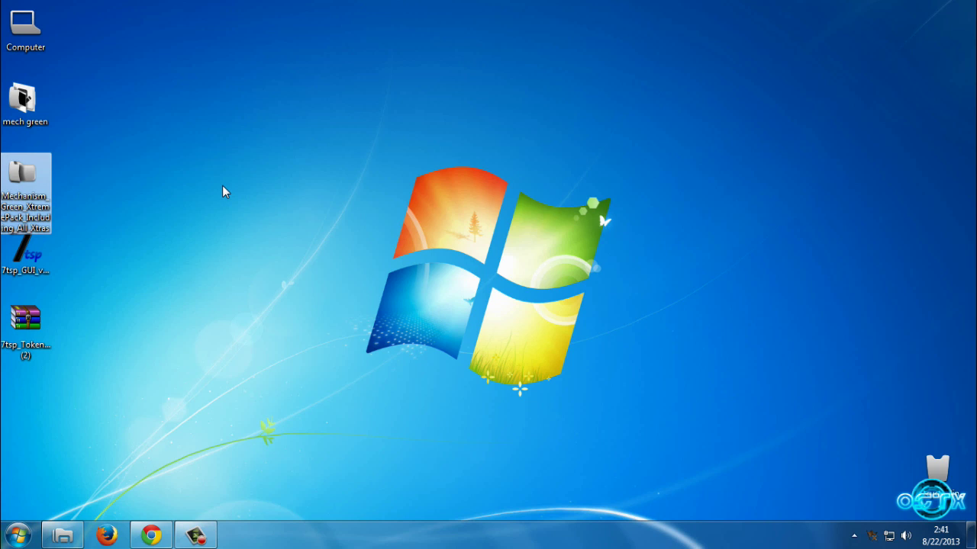
{"action": "left_click", "coordinate": [38, 339]}
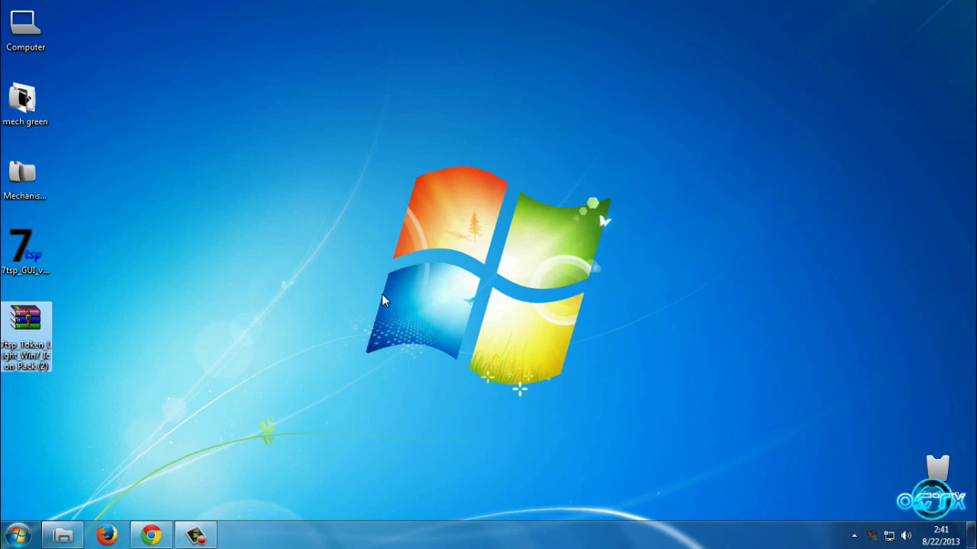
{"action": "left_click", "coordinate": [328, 269]}
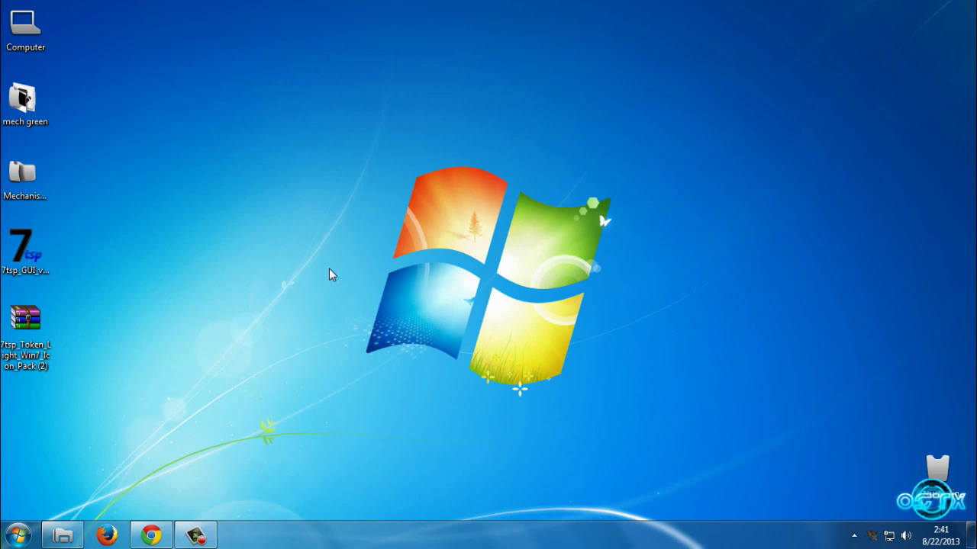
{"action": "left_click", "coordinate": [42, 118]}
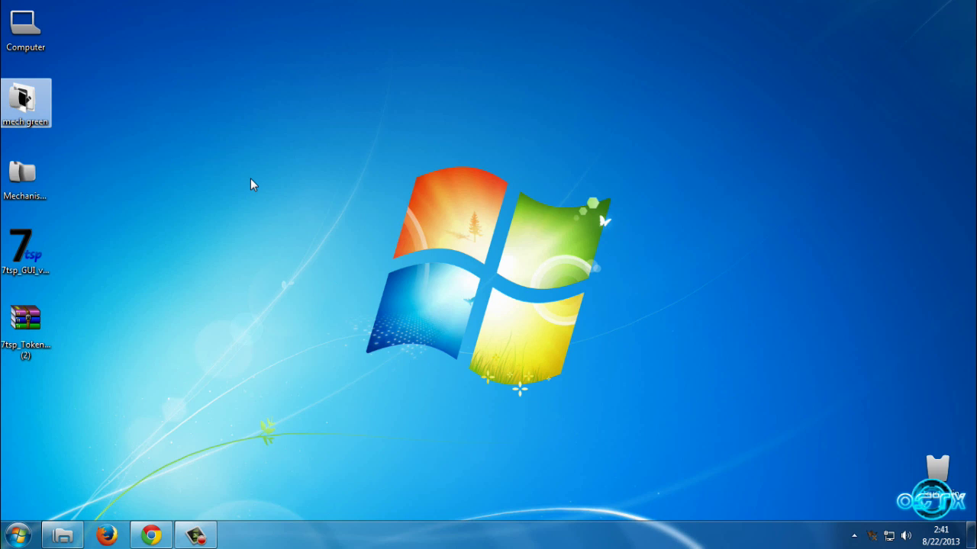
{"action": "left_click", "coordinate": [35, 180]}
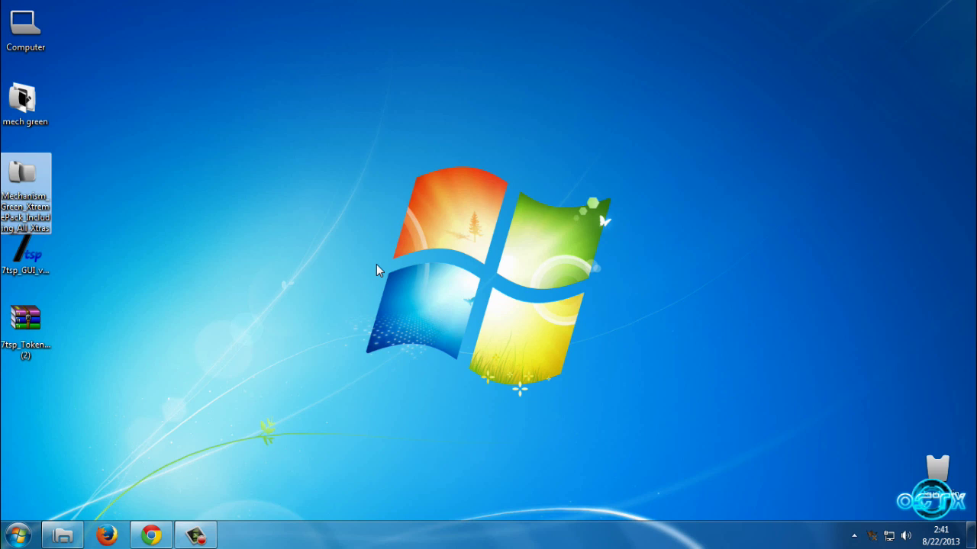
{"action": "key", "text": "Up"}
{"action": "key", "text": "Down"}
- Review the attached Mechanism Green download files in the CreativX forum post in Chrome and close the browser
{"action": "left_click", "coordinate": [151, 535]}
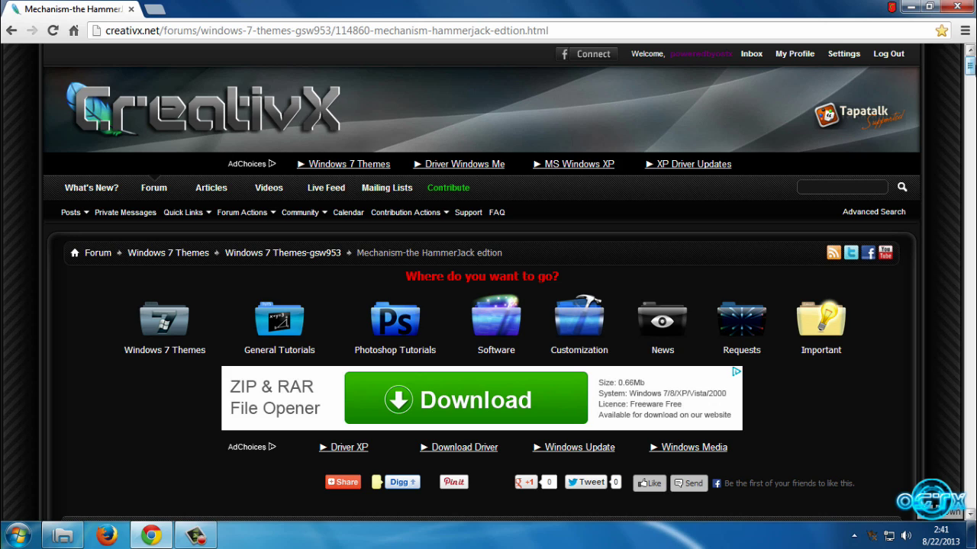
{"action": "left_click_drag", "start_coordinate": [968, 67], "coordinate": [960, 161]}
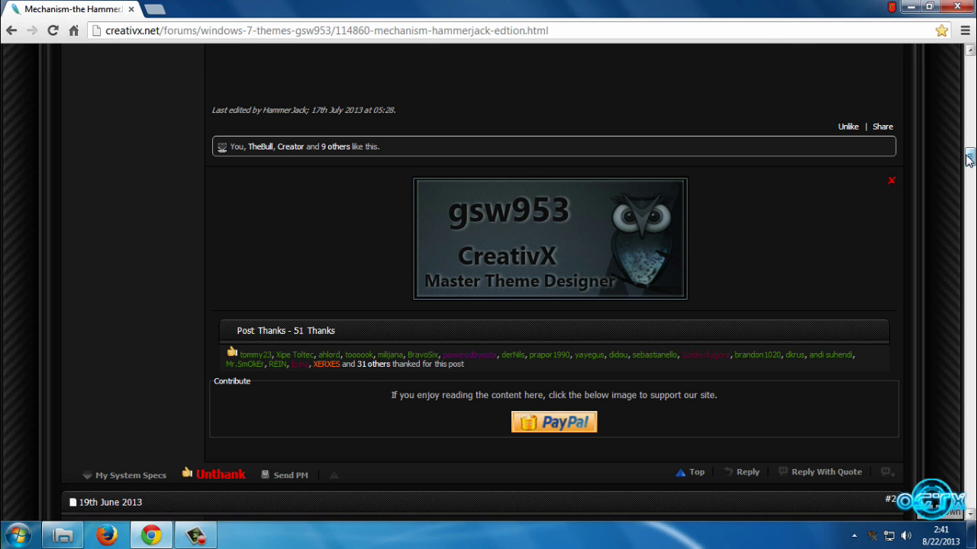
{"action": "left_click_drag", "start_coordinate": [968, 157], "coordinate": [968, 137]}
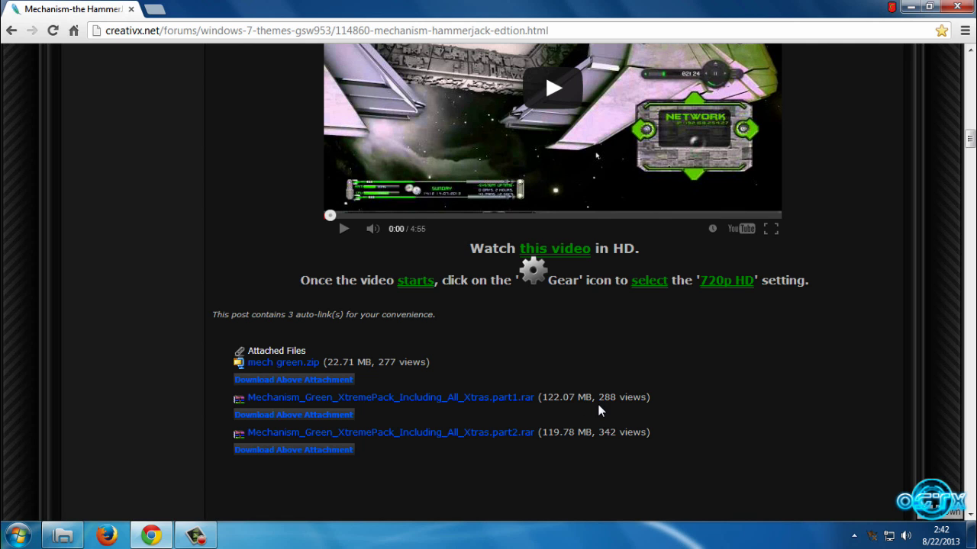
{"action": "left_click", "coordinate": [957, 6]}
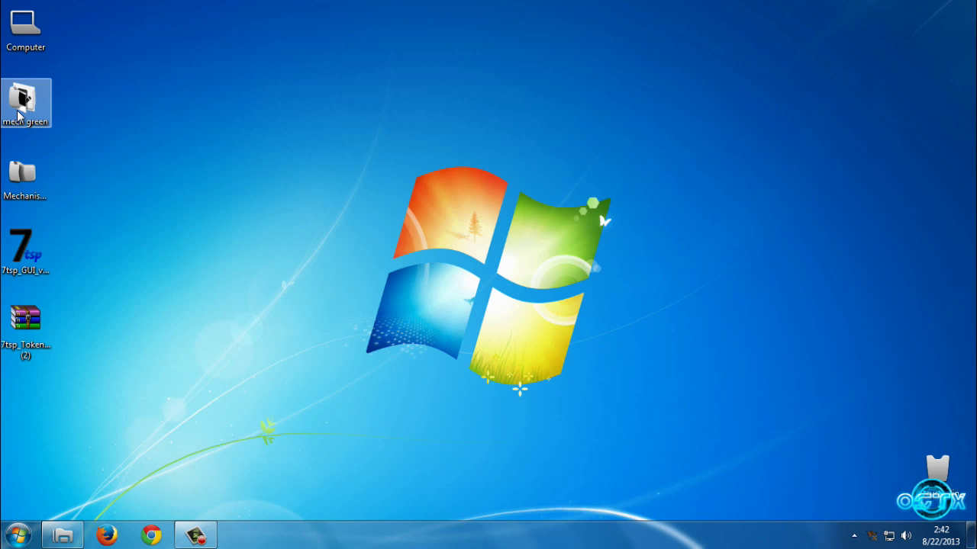
- Open the Boot_Screen folder within the nested Mechanism_Green_XtremePack_Including_All_Xtras folders on the desktop
{"action": "left_click", "coordinate": [31, 187]}
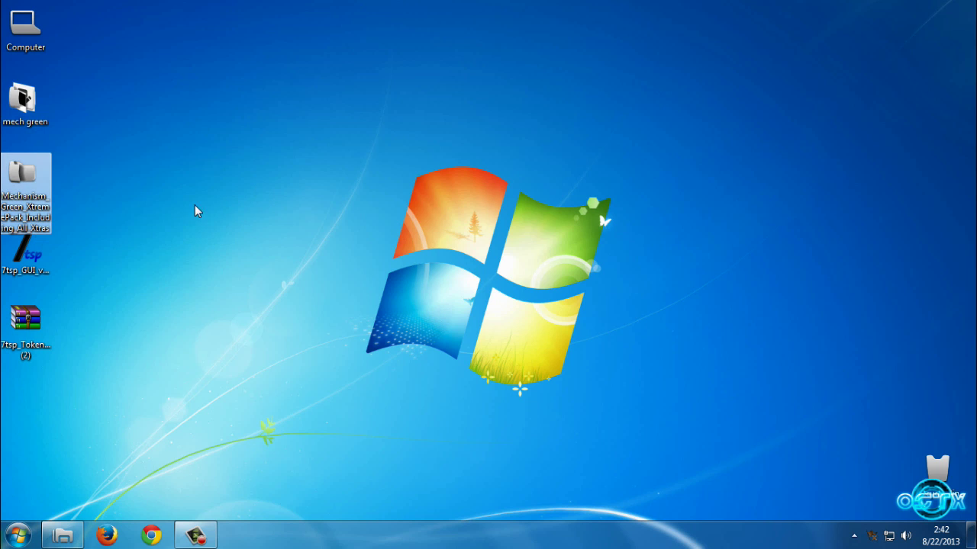
{"action": "double_click", "coordinate": [27, 200]}
{"action": "double_click", "coordinate": [302, 147]}
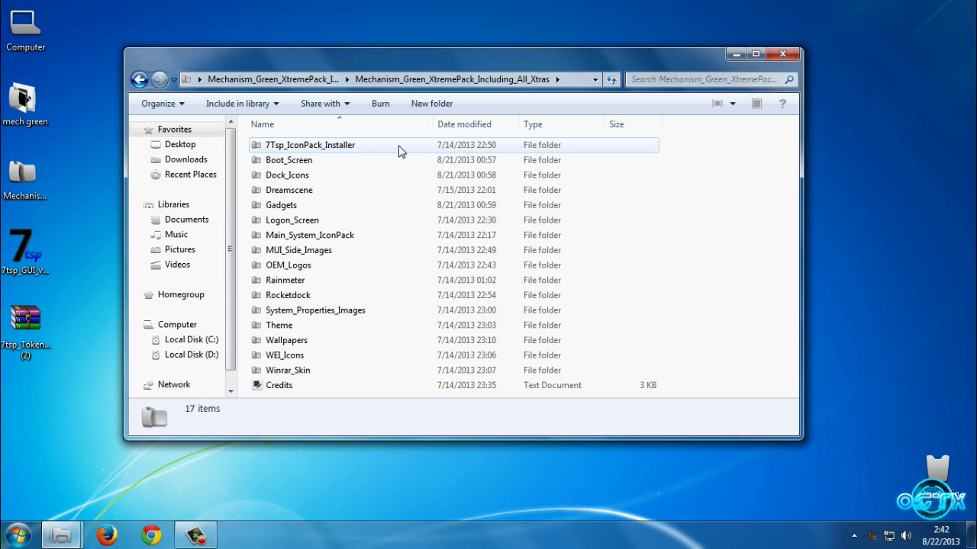
{"action": "left_click", "coordinate": [341, 149]}
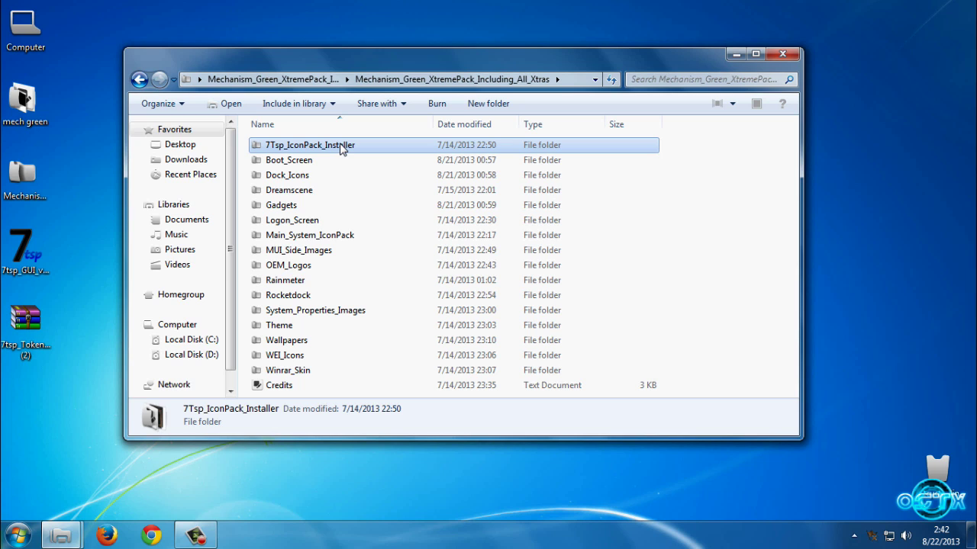
{"action": "left_click", "coordinate": [23, 330]}
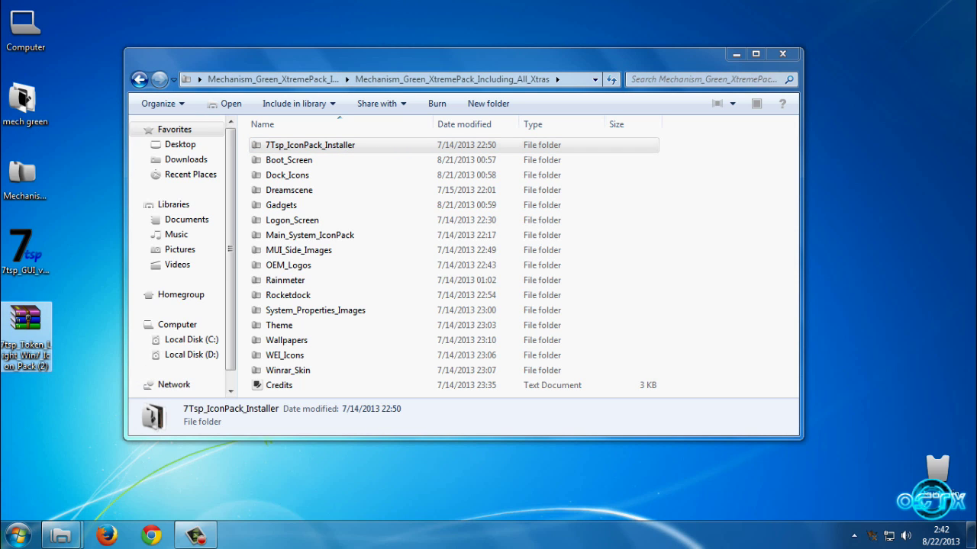
{"action": "left_click", "coordinate": [292, 166]}
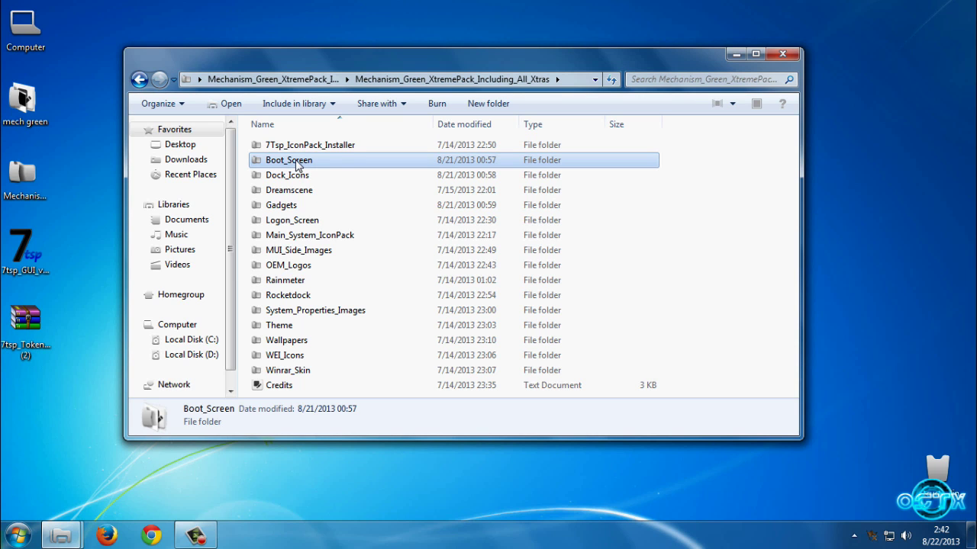
{"action": "double_click", "coordinate": [298, 165]}
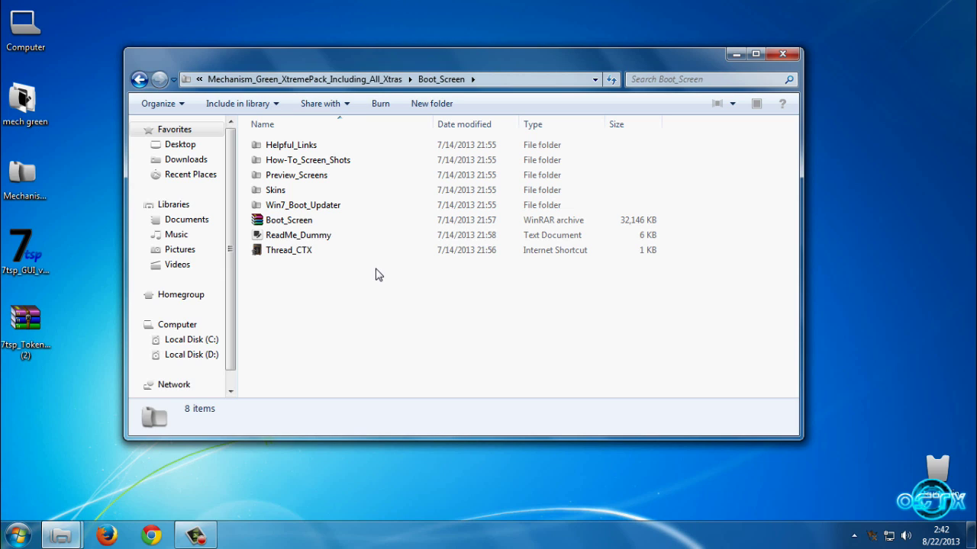
- Look through the contents of the Skins folder and return to the Boot_Screen folder
{"action": "right_click", "coordinate": [308, 222]}
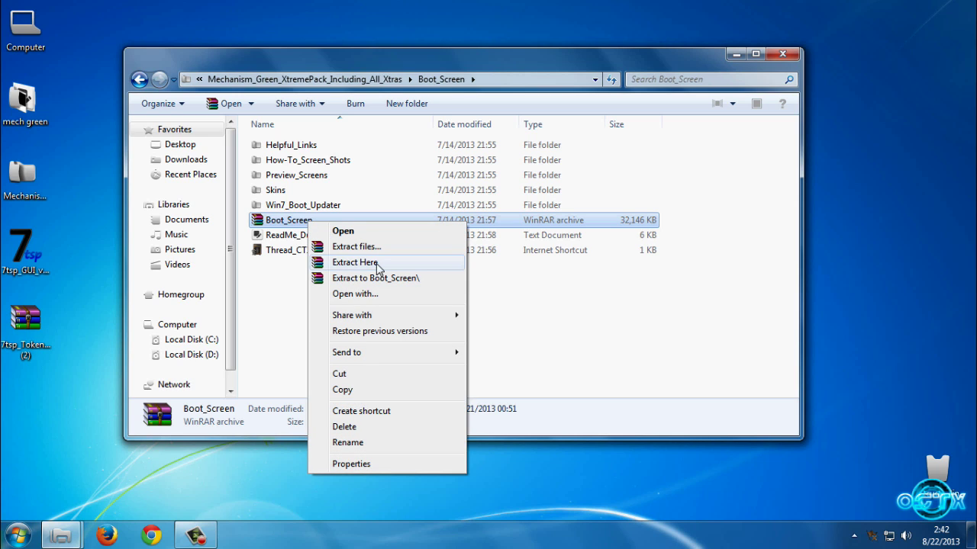
{"action": "left_click", "coordinate": [283, 191]}
{"action": "double_click", "coordinate": [283, 191]}
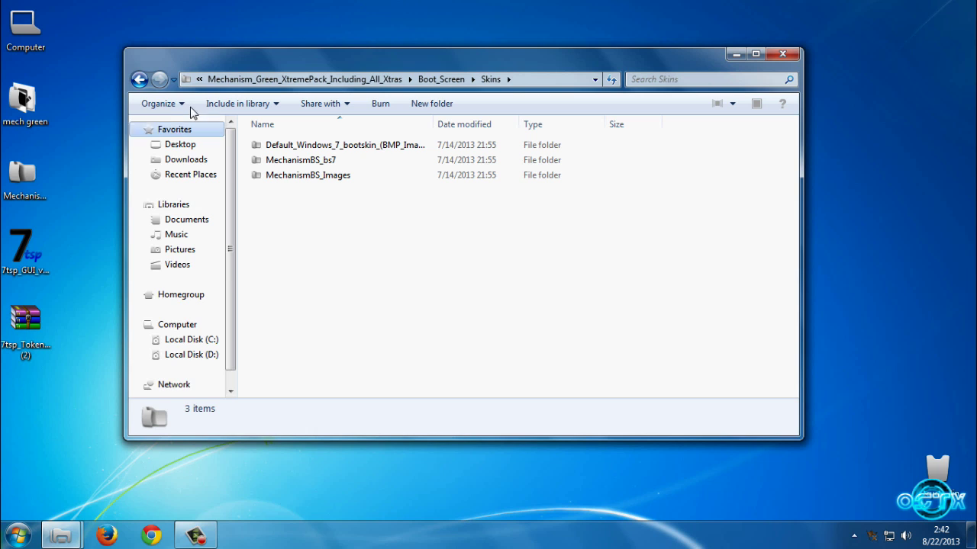
{"action": "left_click", "coordinate": [139, 83]}
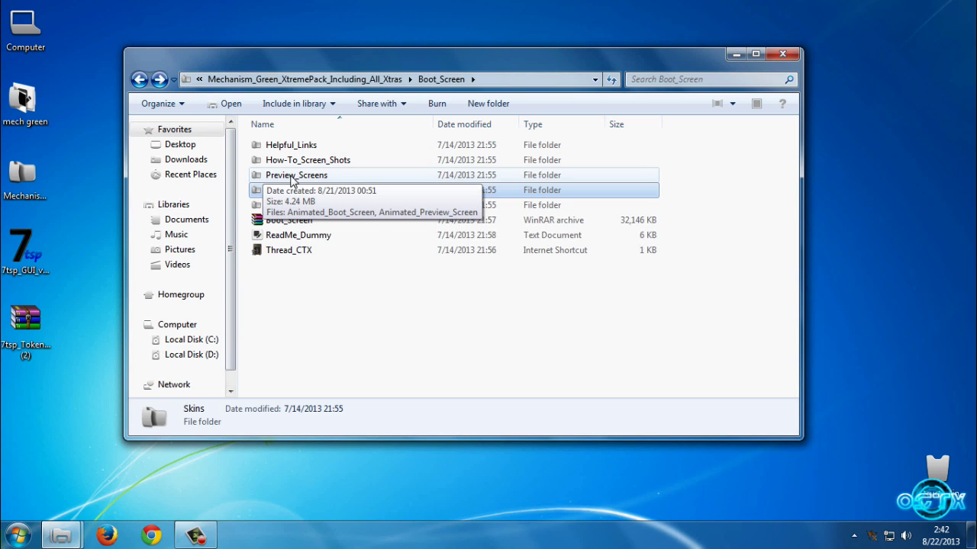
- View the Animated_Preview_Screen image from the Preview_Screens folder, close it and return to the Boot_Screen folder
{"action": "double_click", "coordinate": [326, 177]}
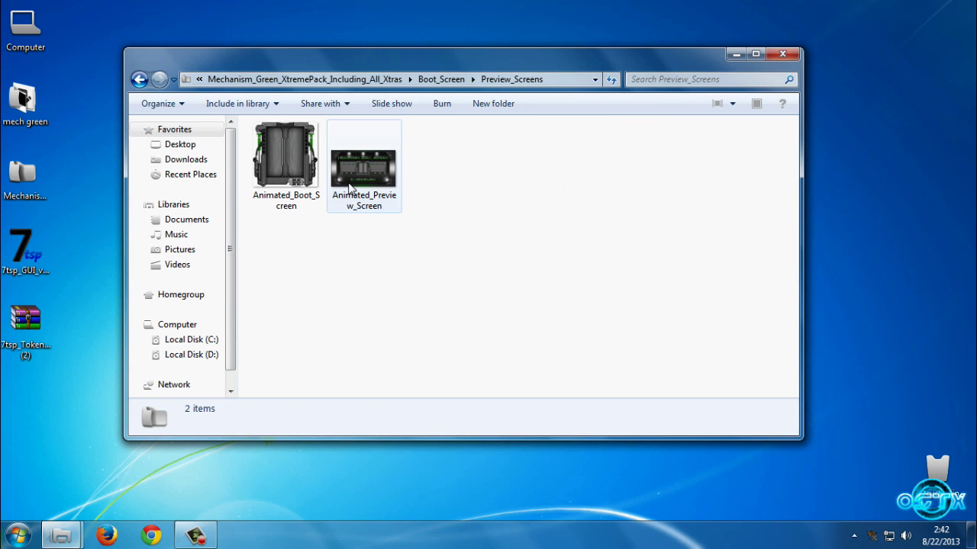
{"action": "double_click", "coordinate": [351, 187]}
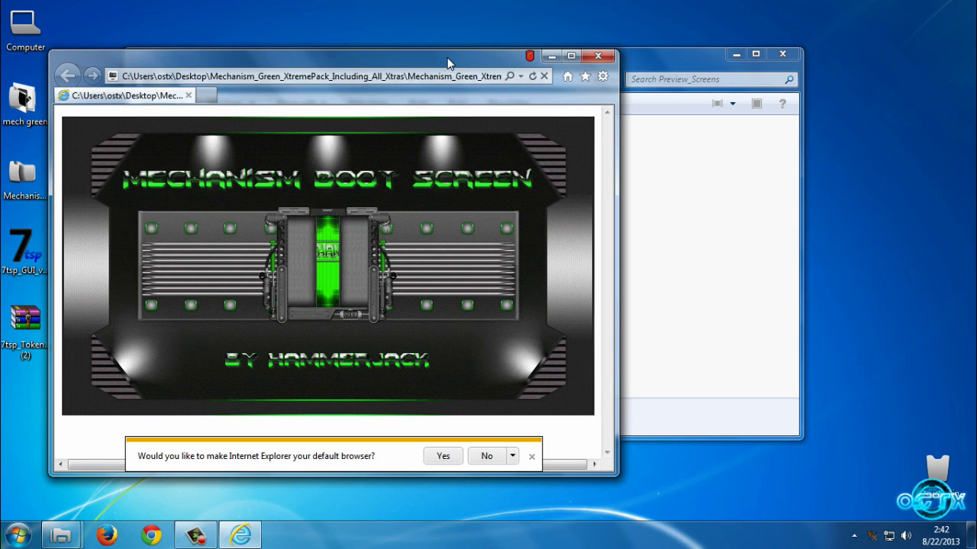
{"action": "left_click_drag", "start_coordinate": [447, 57], "coordinate": [478, 67]}
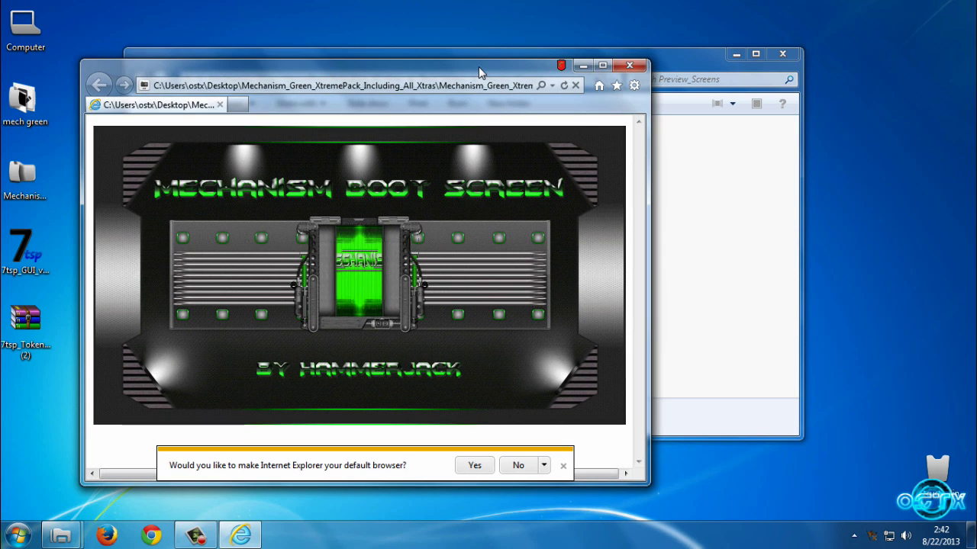
{"action": "left_click", "coordinate": [630, 66]}
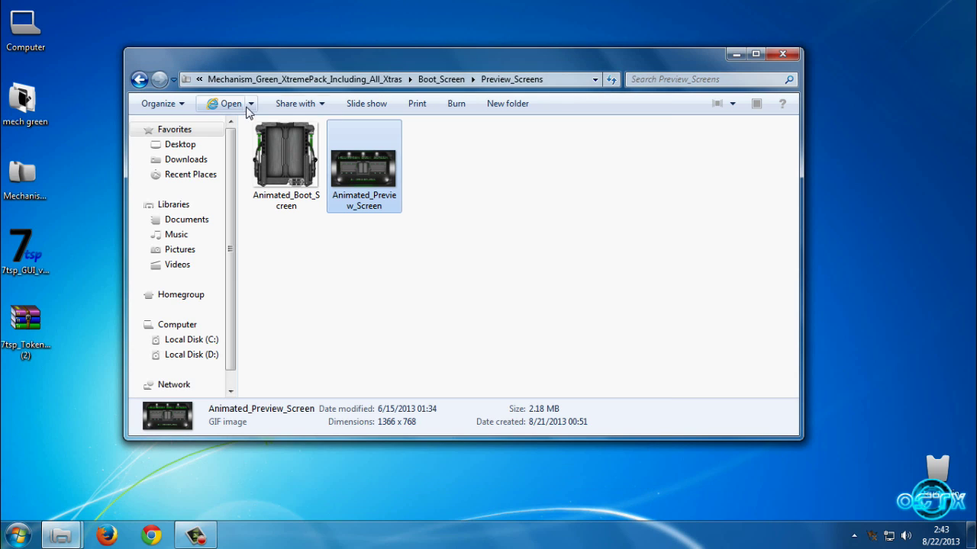
{"action": "left_click", "coordinate": [143, 80]}
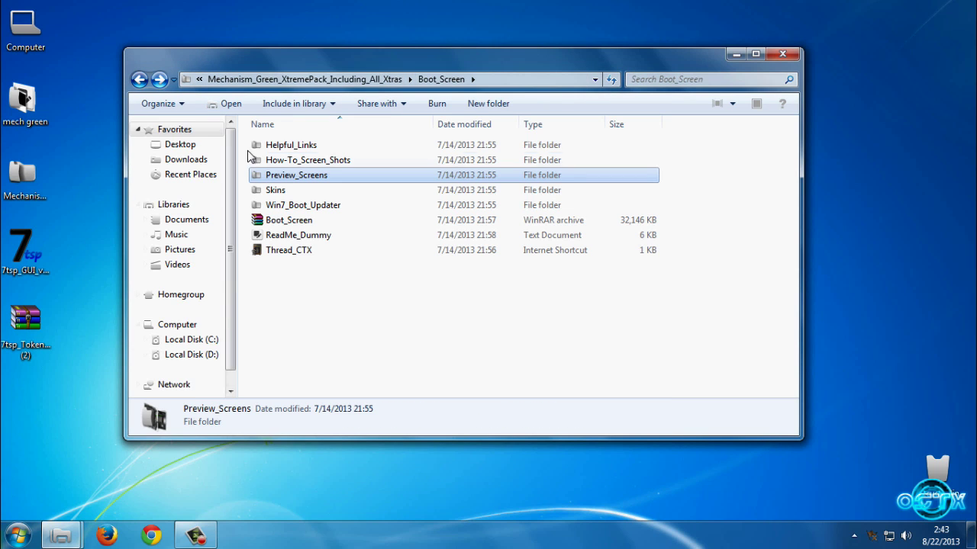
- Run Win7BootUpdater from the Portable_Version folder of Win7_Boot_Updater, allowing the security warning, and reposition its window
{"action": "double_click", "coordinate": [312, 211]}
{"action": "double_click", "coordinate": [294, 148]}
{"action": "double_click", "coordinate": [290, 161]}
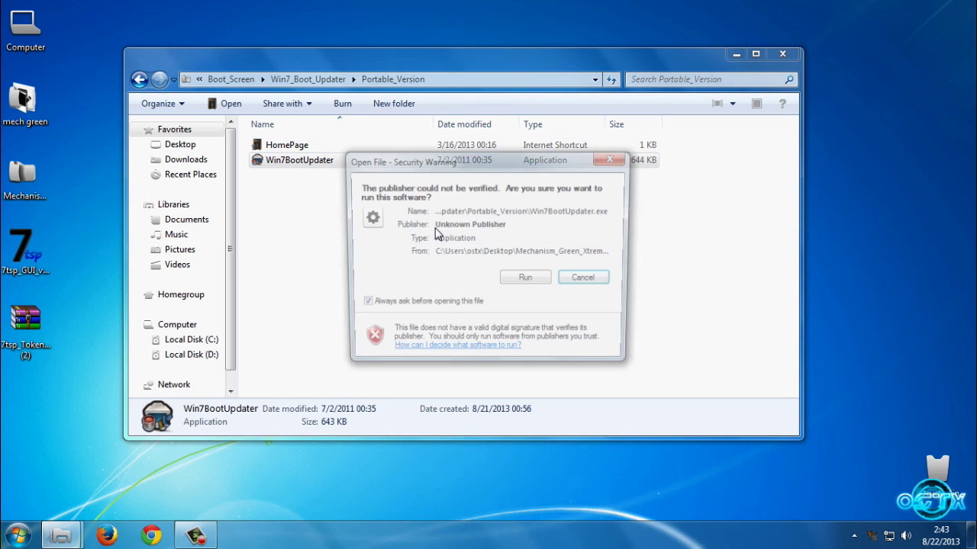
{"action": "left_click", "coordinate": [522, 278]}
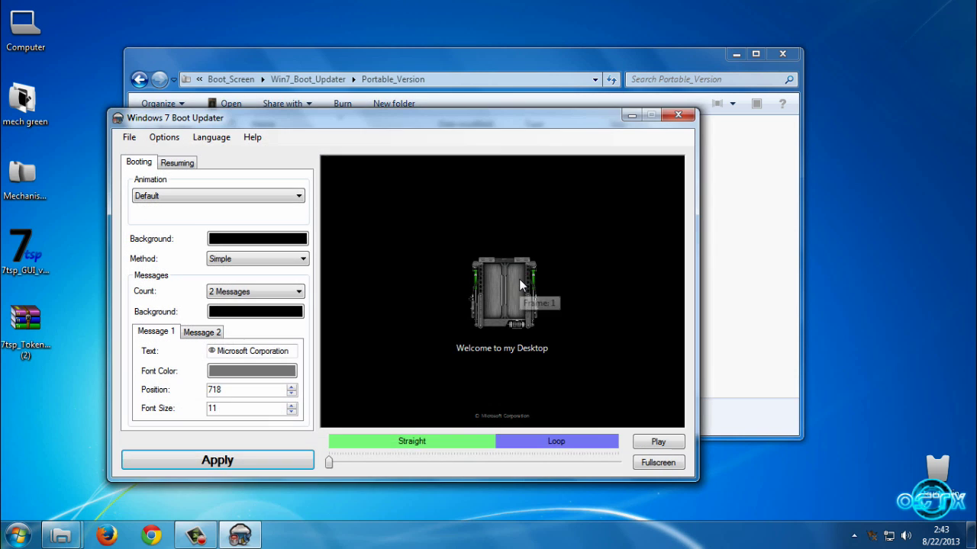
{"action": "left_click_drag", "start_coordinate": [488, 123], "coordinate": [493, 105]}
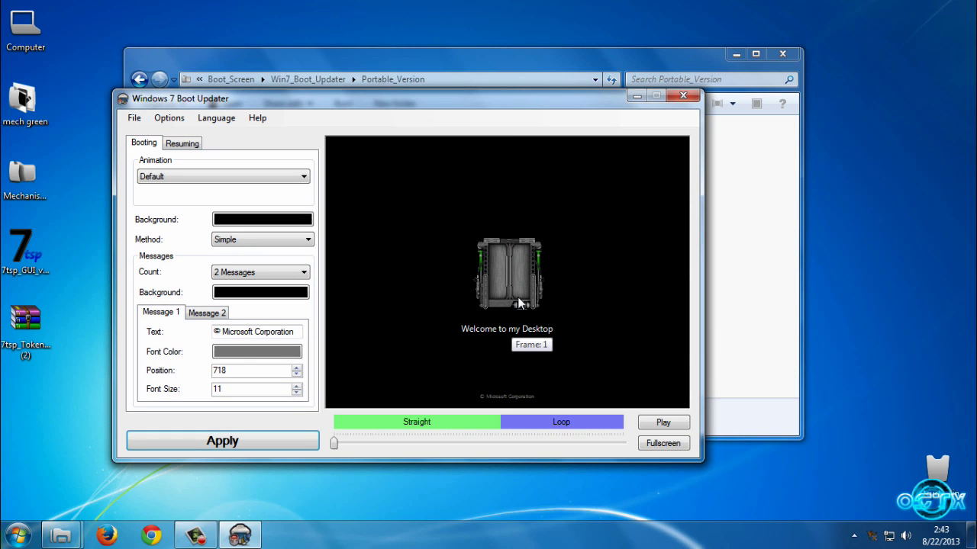
{"action": "left_click_drag", "start_coordinate": [466, 99], "coordinate": [504, 82]}
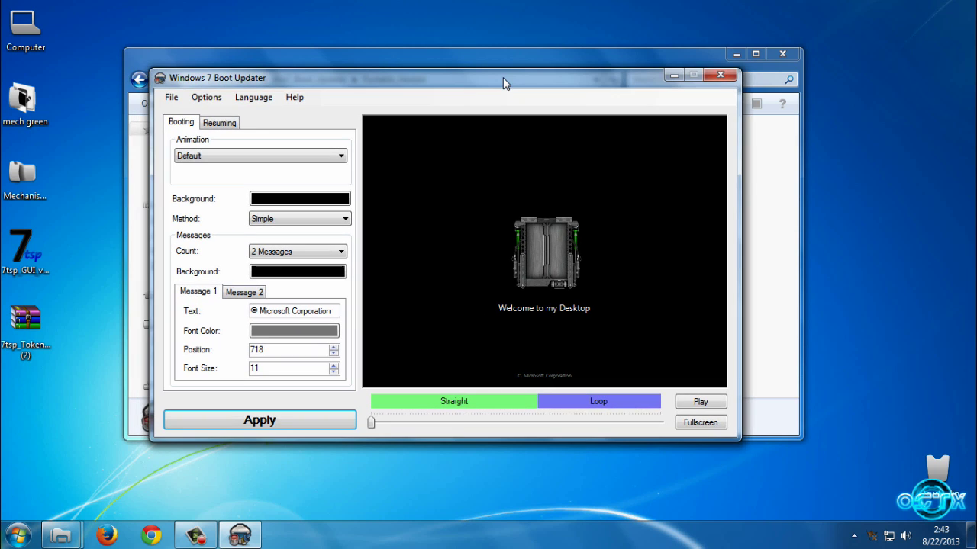
- Start loading a boot skin and browse from the Desktop through the nested Mechanism_Green_XtremePack_Including_All_Xtras folders into Boot_Screen
{"action": "left_click", "coordinate": [171, 97]}
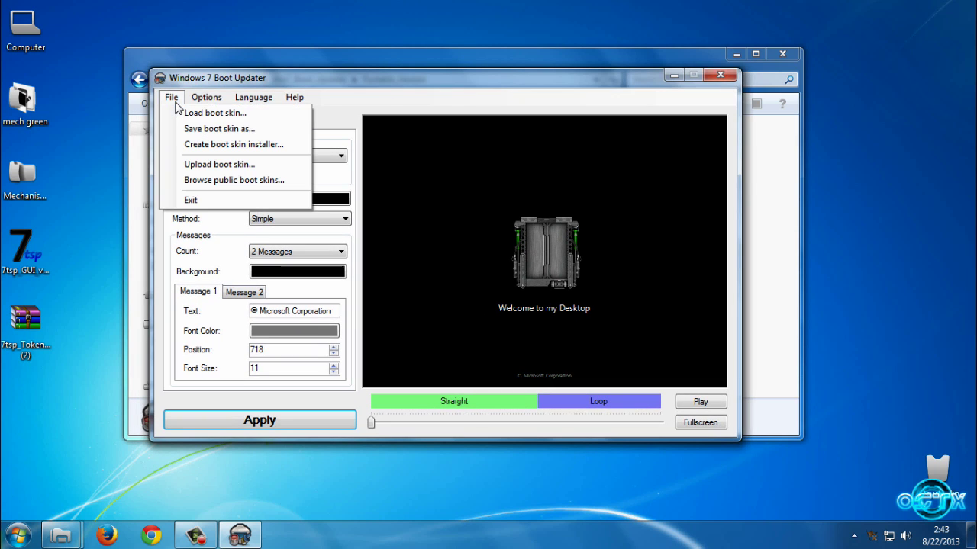
{"action": "left_click", "coordinate": [211, 116]}
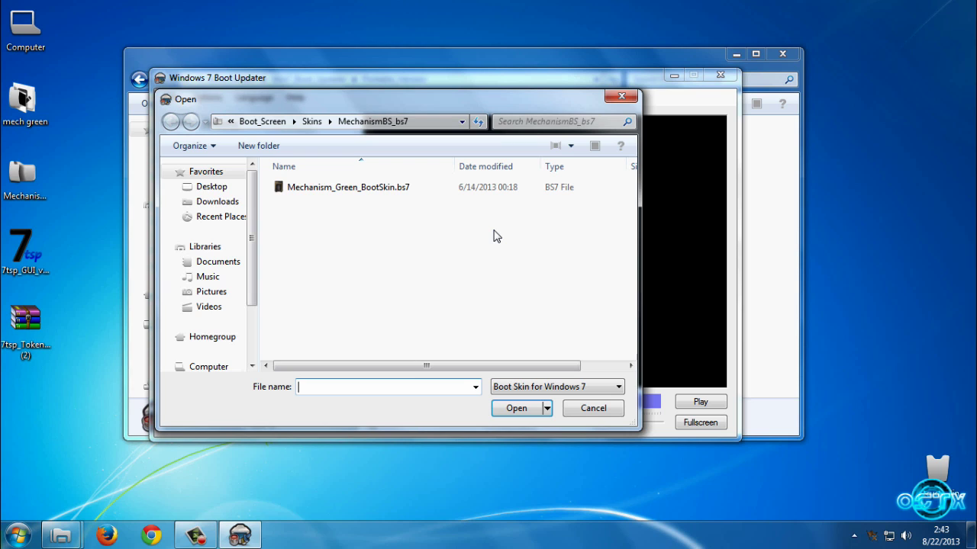
{"action": "left_click", "coordinate": [218, 188]}
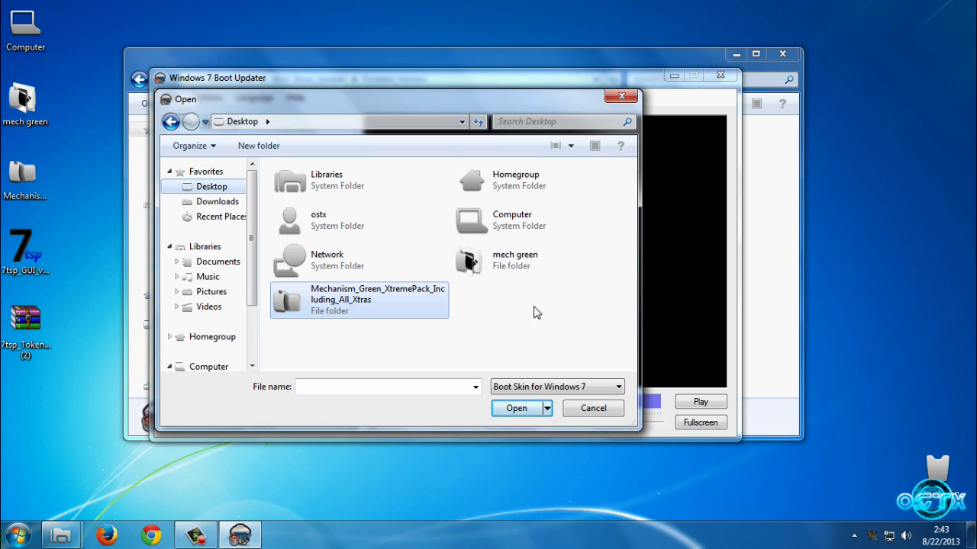
{"action": "double_click", "coordinate": [418, 313]}
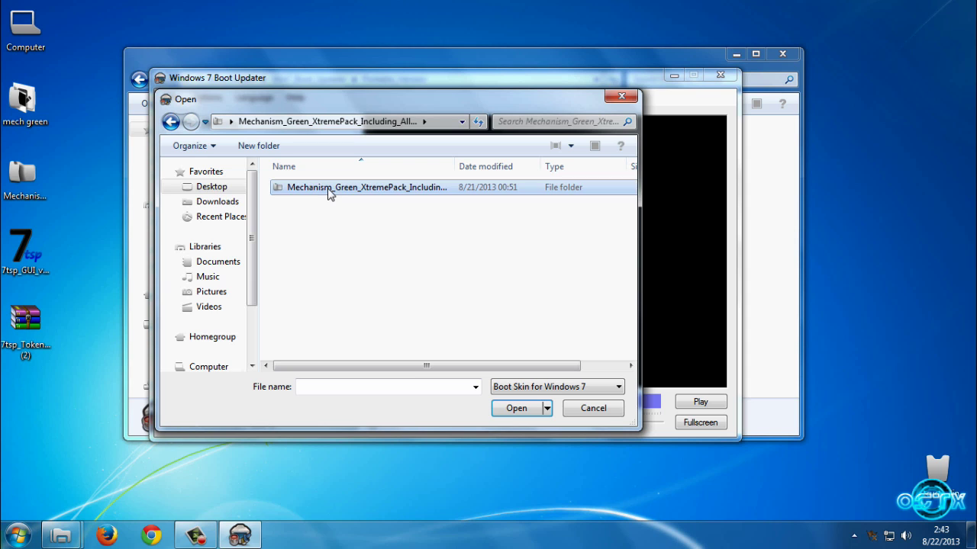
{"action": "key", "text": "Return"}
{"action": "left_click", "coordinate": [325, 204]}
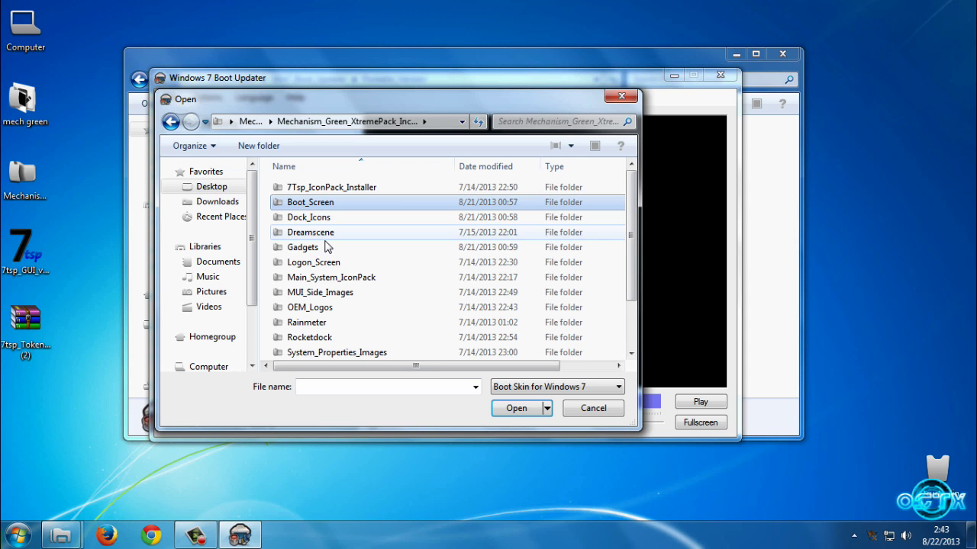
{"action": "key", "text": "Return"}
- Load Mechanism_Green_BootSkin.bs7 from the MechanismBS_bs7 folder inside Skins
{"action": "left_click", "coordinate": [318, 234]}
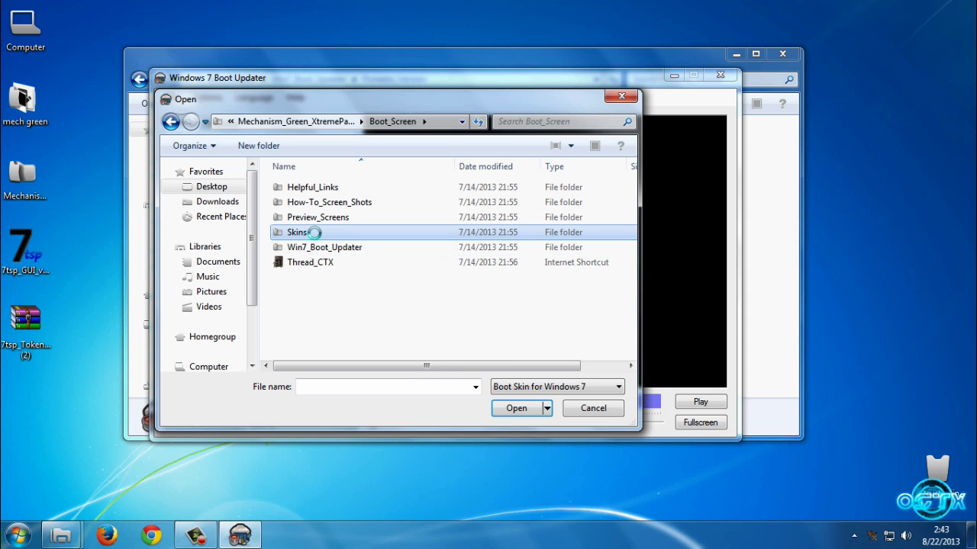
{"action": "key", "text": "Return"}
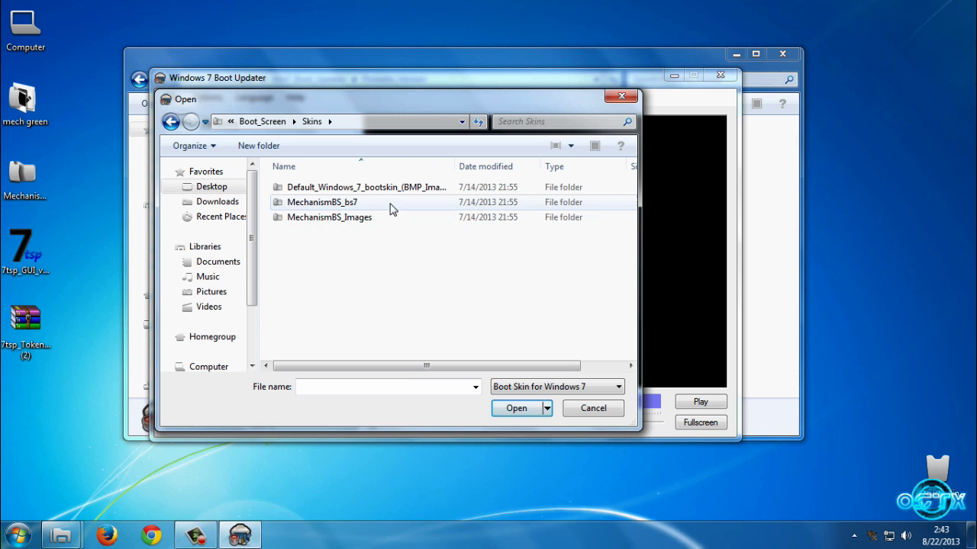
{"action": "left_click", "coordinate": [364, 209]}
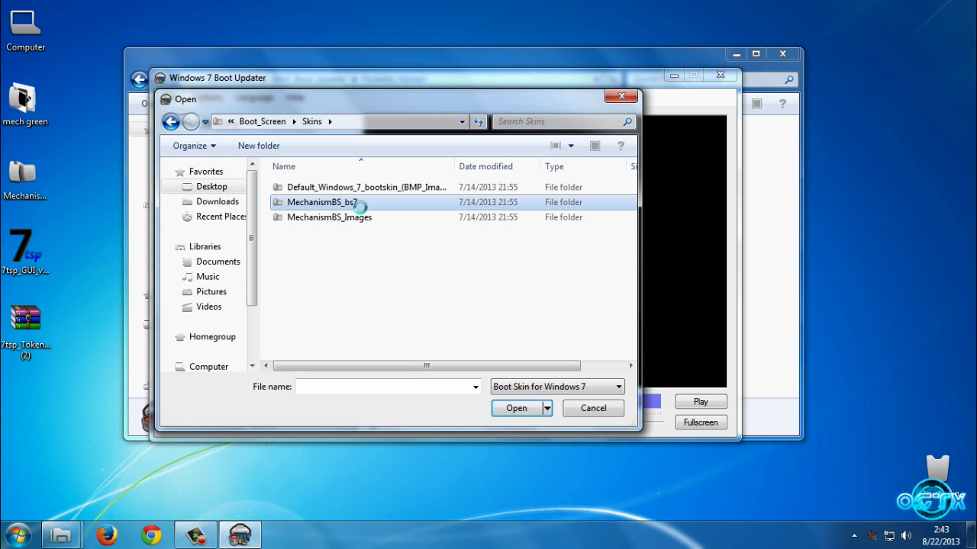
{"action": "key", "text": "Return"}
{"action": "left_click", "coordinate": [358, 191]}
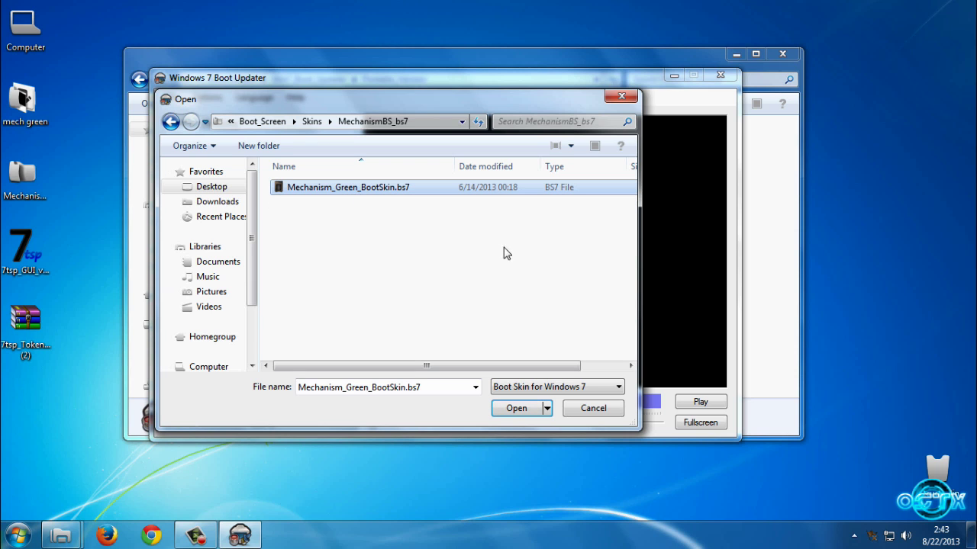
{"action": "left_click", "coordinate": [516, 409]}
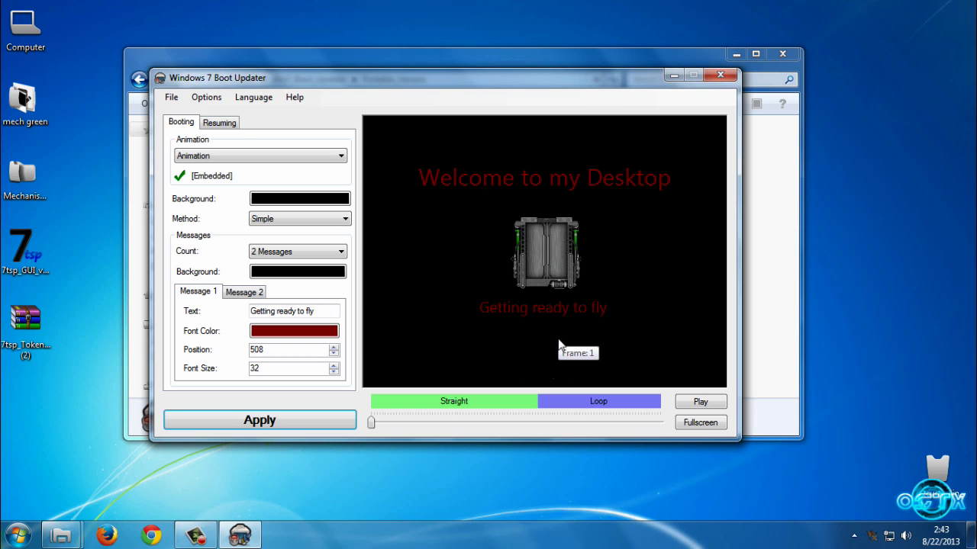
- Play and pause the preview of the loaded boot animation, and apply the boot skin to the system
{"action": "left_click", "coordinate": [699, 405]}
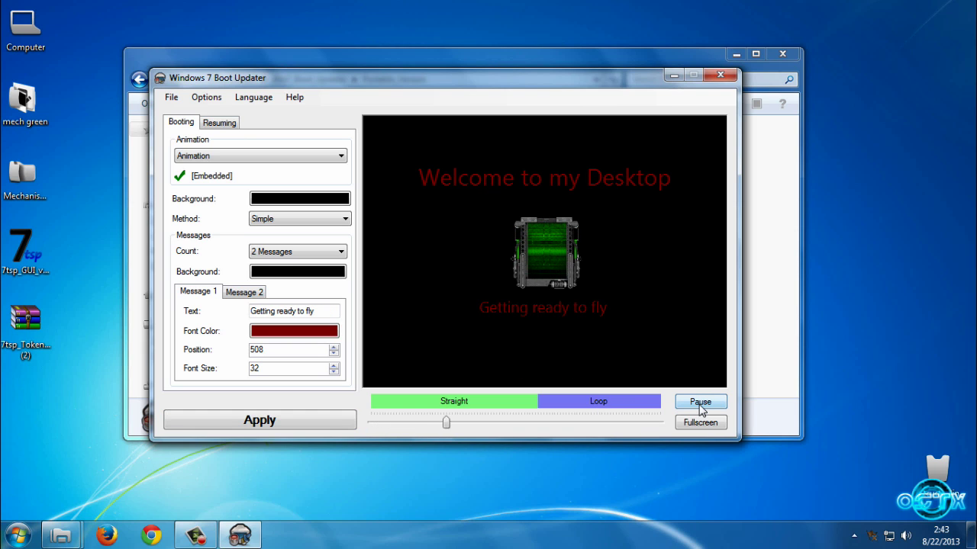
{"action": "left_click", "coordinate": [700, 405]}
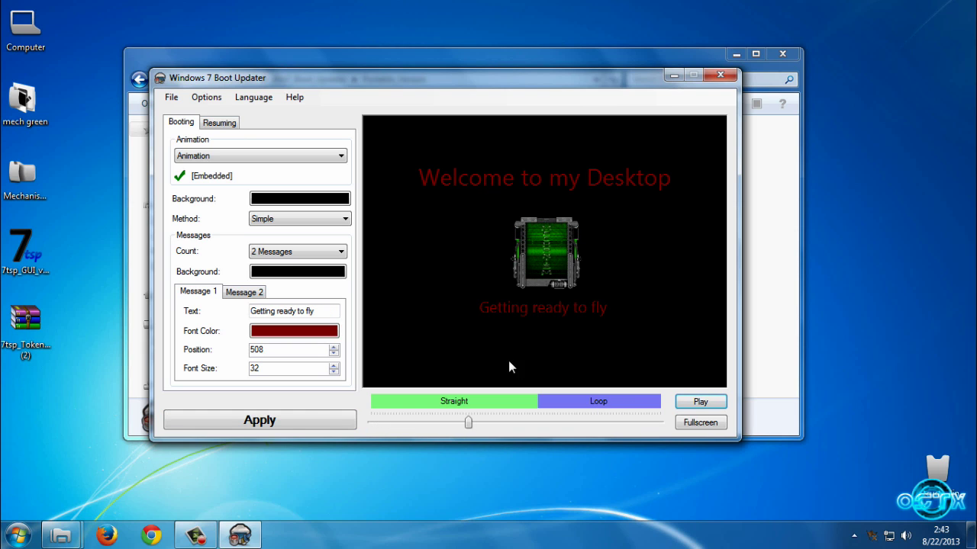
{"action": "left_click", "coordinate": [291, 426]}
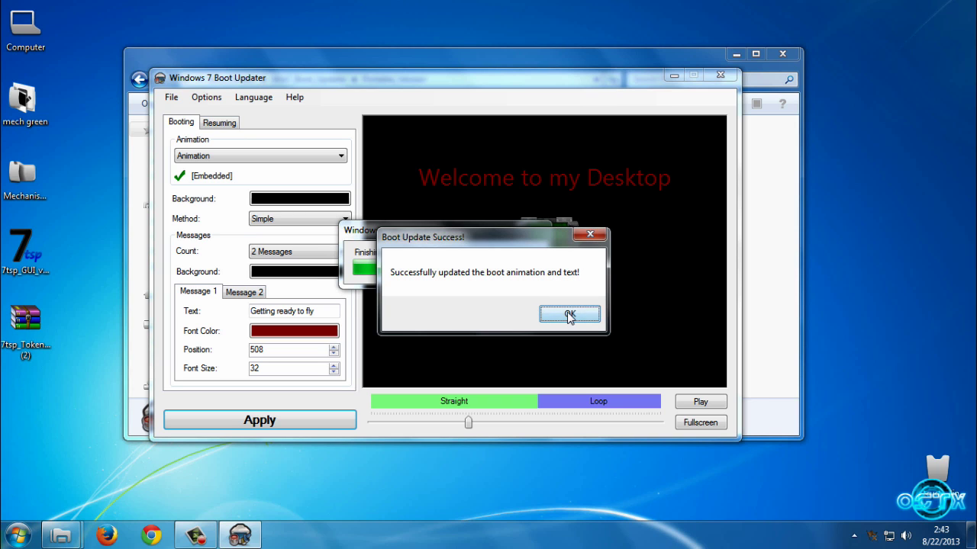
{"action": "left_click", "coordinate": [564, 313]}
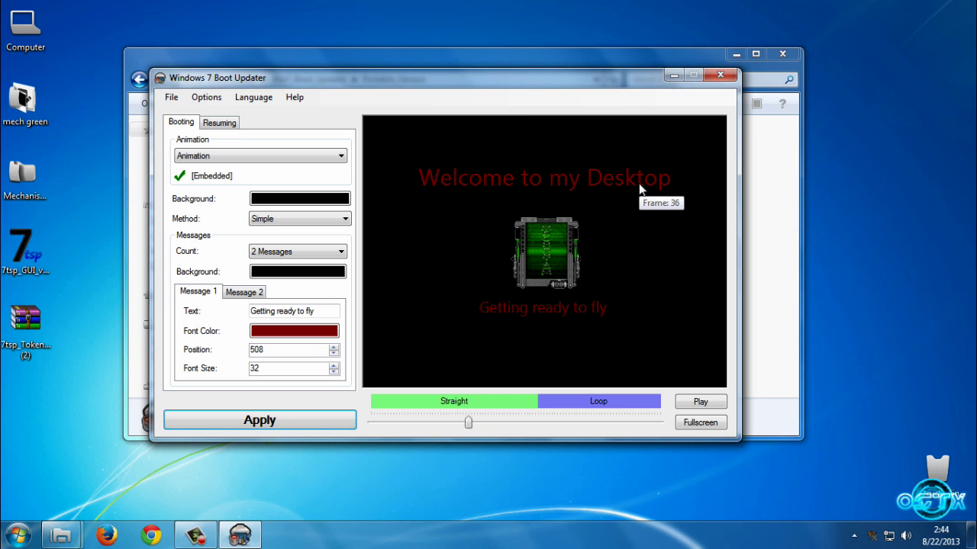
- Close Windows 7 Boot Updater and go back to the inner Mechanism_Green_XtremePack_Including_All_Xtras folder
{"action": "left_click", "coordinate": [720, 75]}
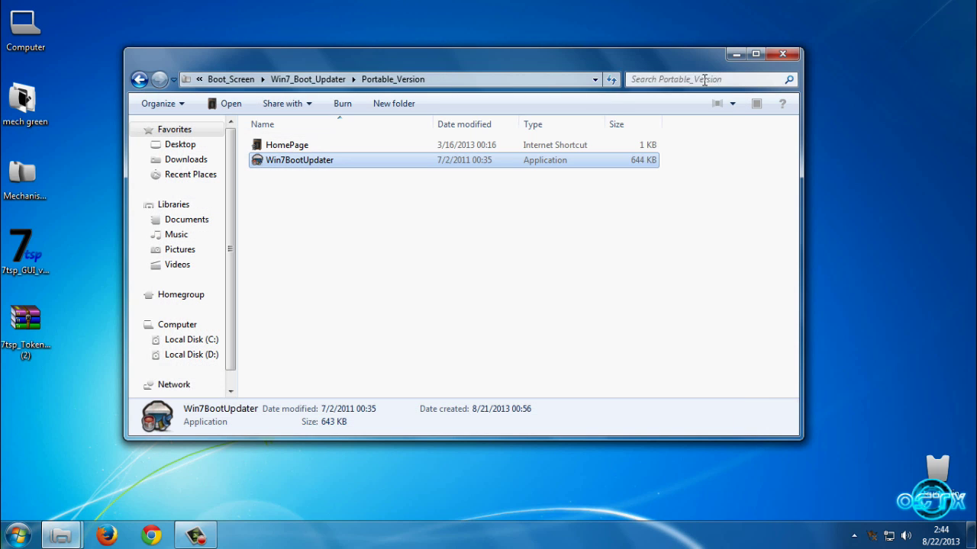
{"action": "left_click", "coordinate": [139, 79]}
{"action": "left_click", "coordinate": [139, 80]}
{"action": "left_click", "coordinate": [139, 79]}
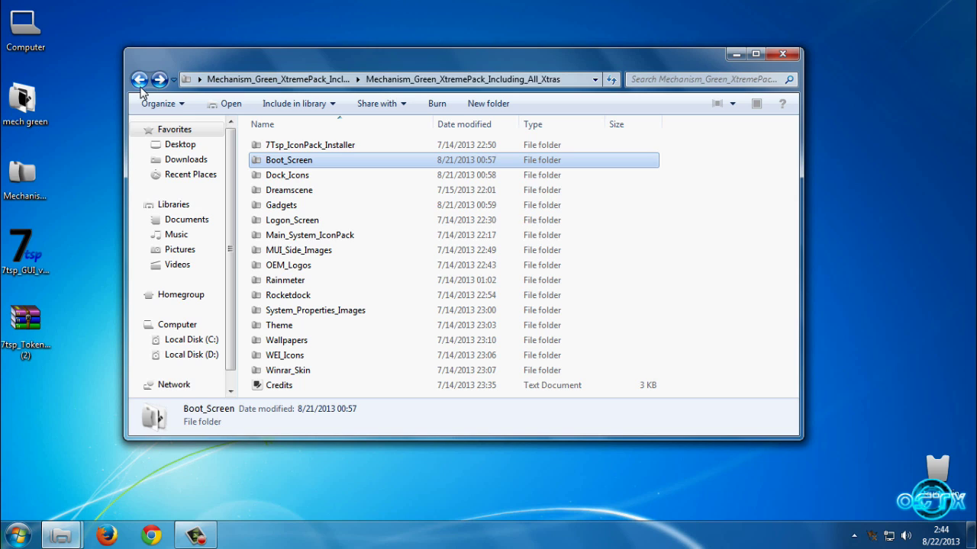
- Check the extraction options of the Dock_Icons archive in the Dock_Icons folder, and open the PNG folder inside the extracted Dock_Icons folder
{"action": "double_click", "coordinate": [321, 183]}
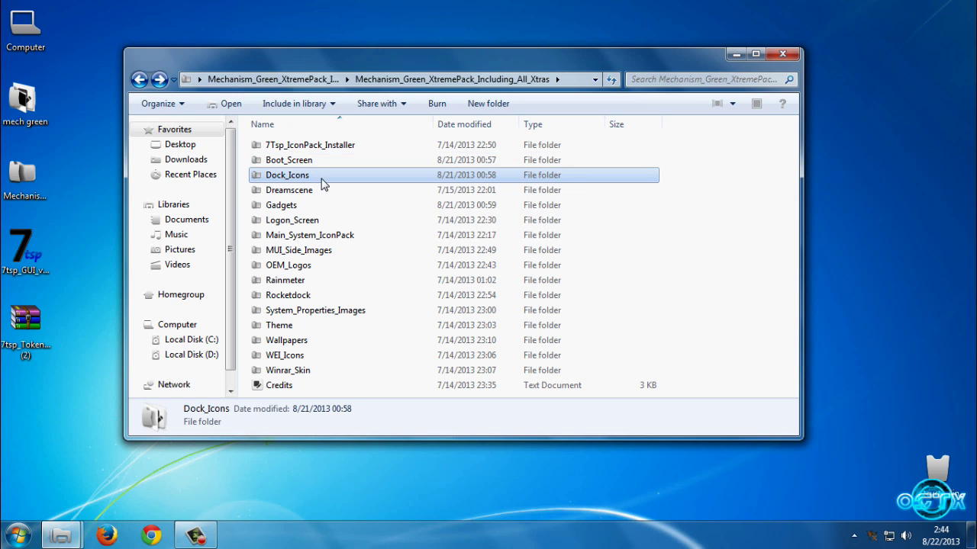
{"action": "left_click", "coordinate": [322, 183]}
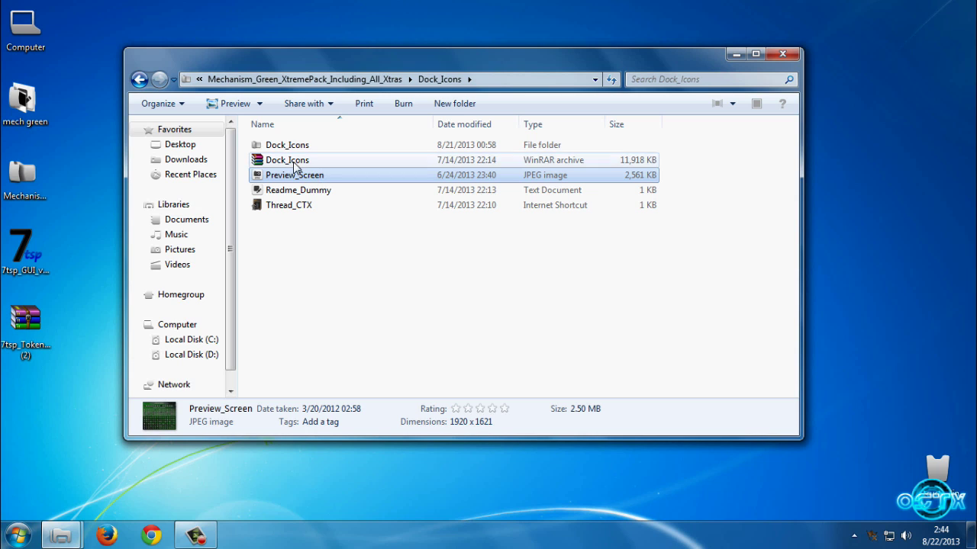
{"action": "left_click", "coordinate": [292, 160]}
{"action": "right_click", "coordinate": [279, 164]}
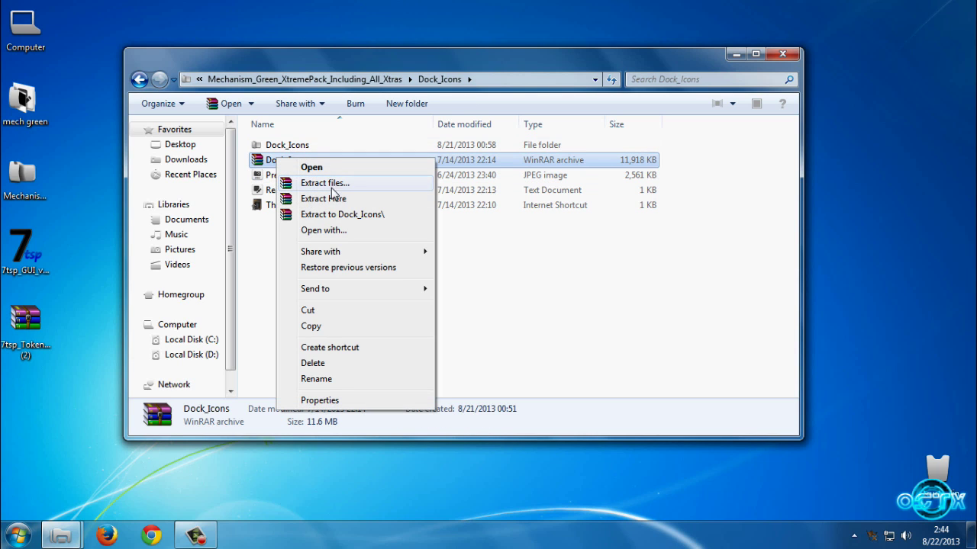
{"action": "double_click", "coordinate": [275, 146]}
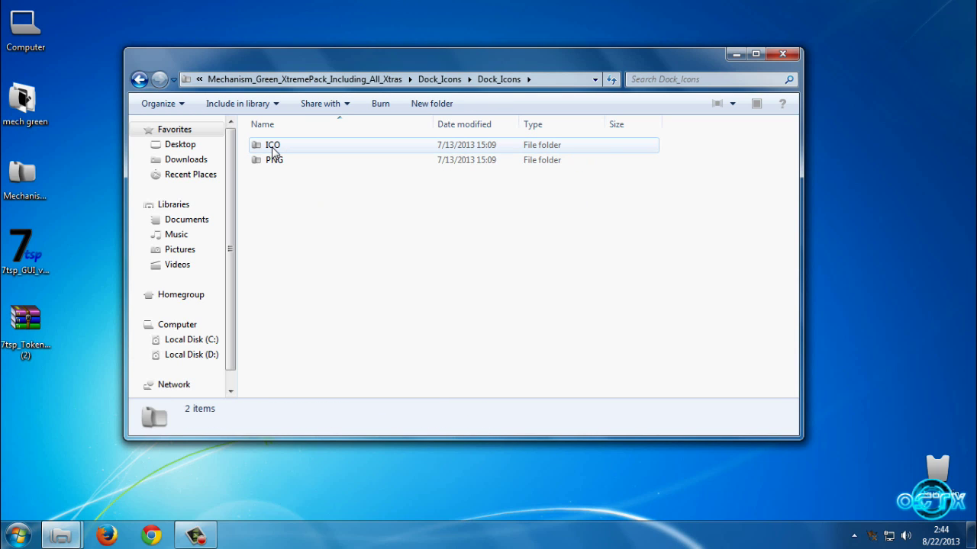
{"action": "double_click", "coordinate": [294, 165]}
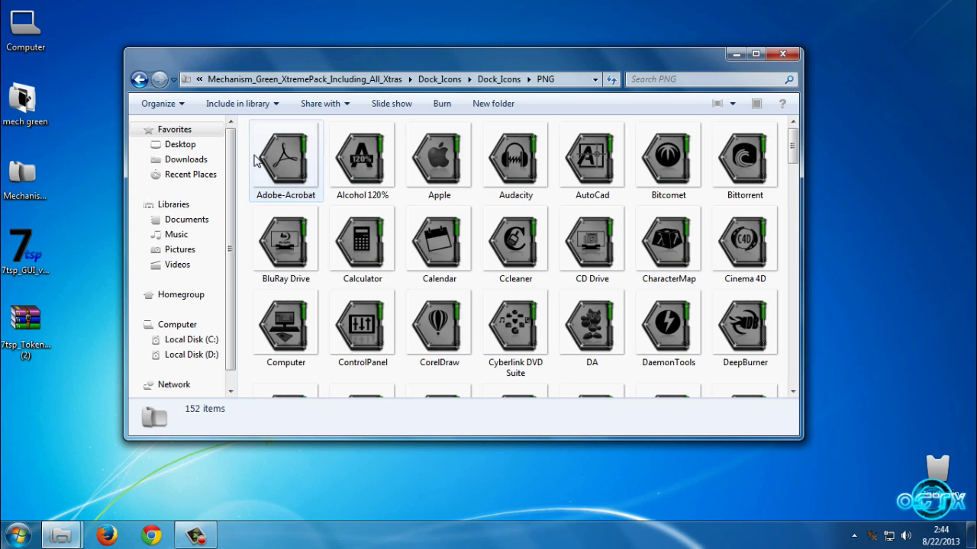
- Select all dock icons in the PNG folder and copy them
{"action": "left_click_drag", "start_coordinate": [256, 153], "coordinate": [763, 492]}
{"action": "right_click", "coordinate": [595, 382]}
{"action": "left_click", "coordinate": [633, 292]}
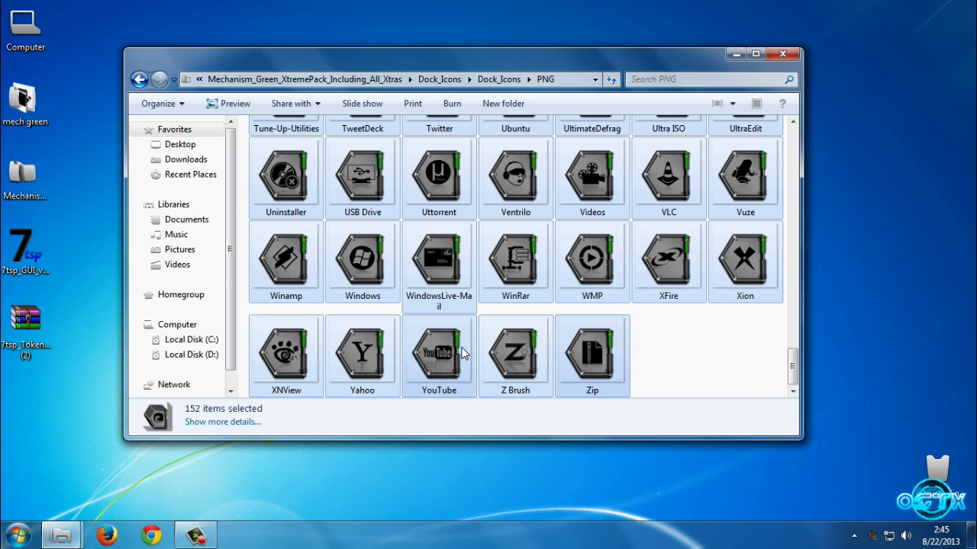
- View the Icons folder and its paste options in the RocketDock program folder on drive D, and return to the RocketDock folder
{"action": "mouse_move", "coordinate": [61, 536]}
{"action": "left_click", "coordinate": [95, 454]}
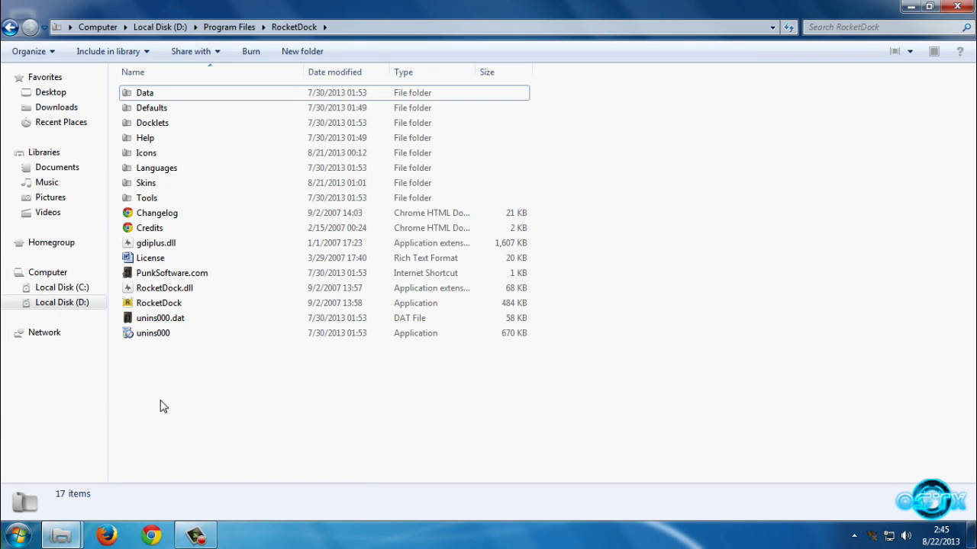
{"action": "double_click", "coordinate": [156, 155]}
{"action": "right_click", "coordinate": [111, 239]}
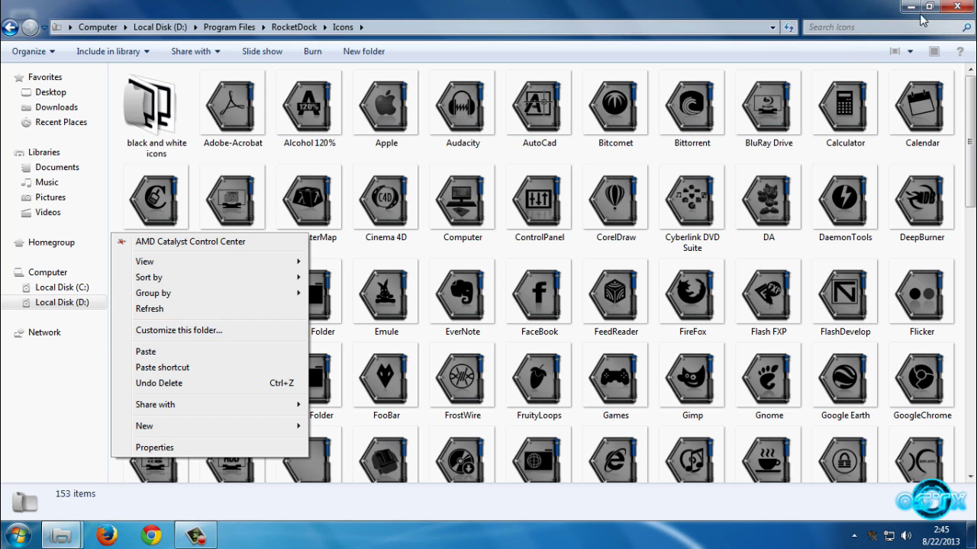
{"action": "left_click", "coordinate": [11, 30]}
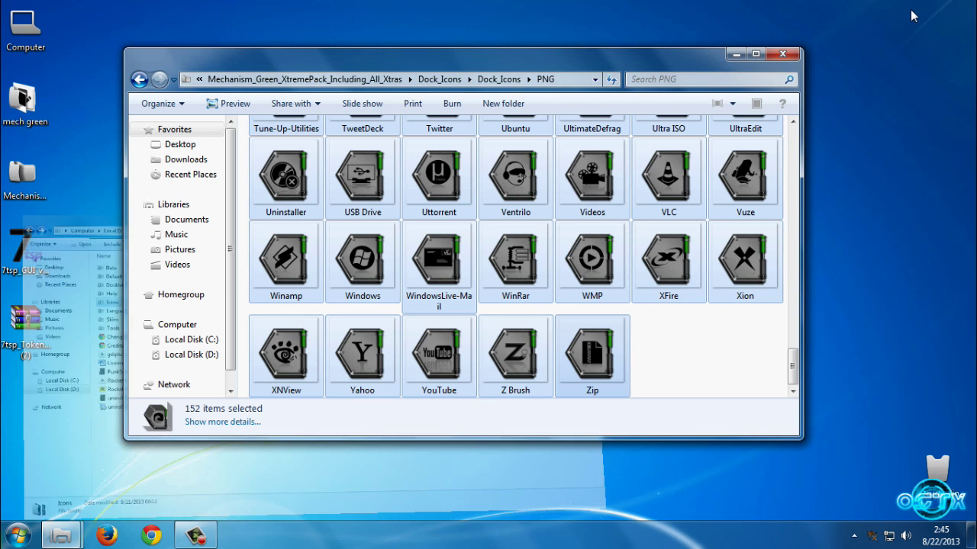
- Try BluRay Drive.png and Bitcomet.png as the icon of RocketDock's Skype item, and restore its default icon
{"action": "left_click", "coordinate": [736, 54]}
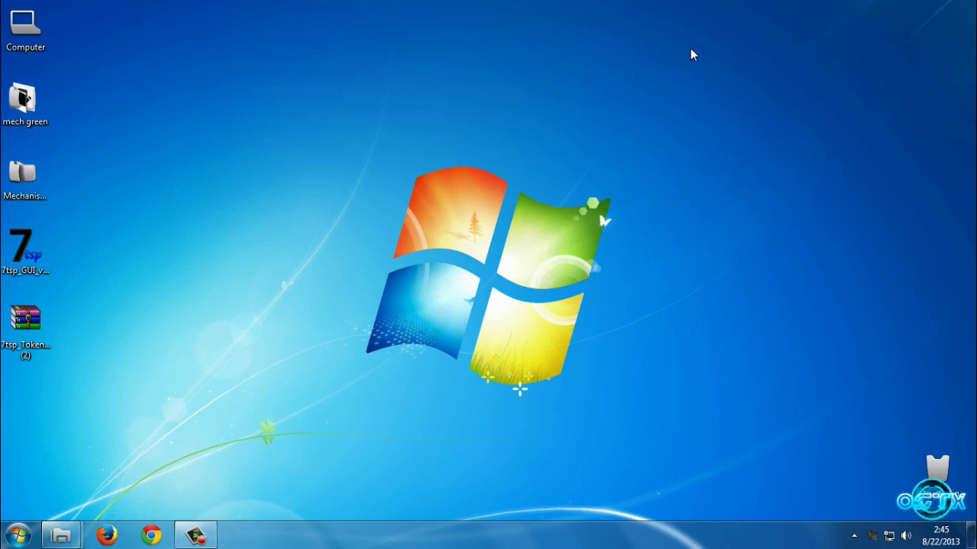
{"action": "mouse_move", "coordinate": [509, 4]}
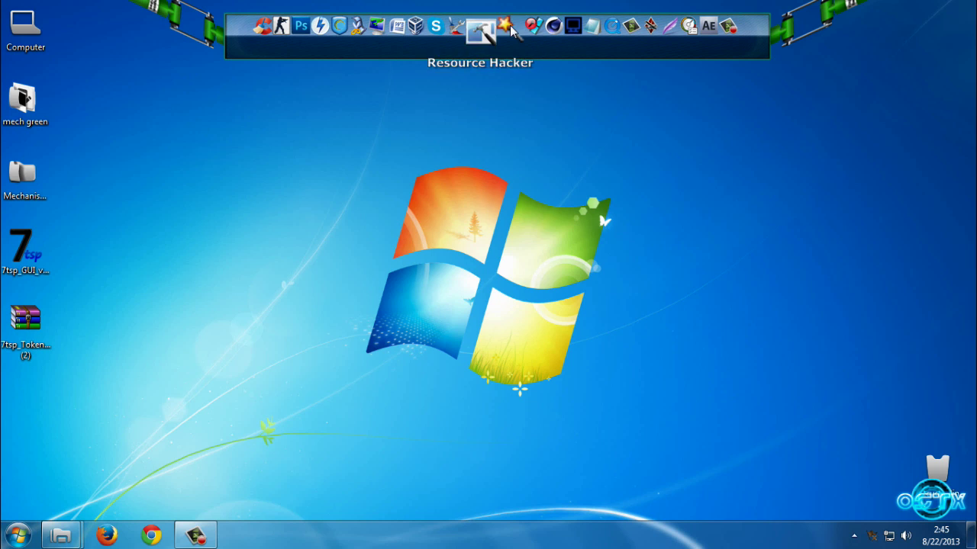
{"action": "right_click", "coordinate": [465, 27]}
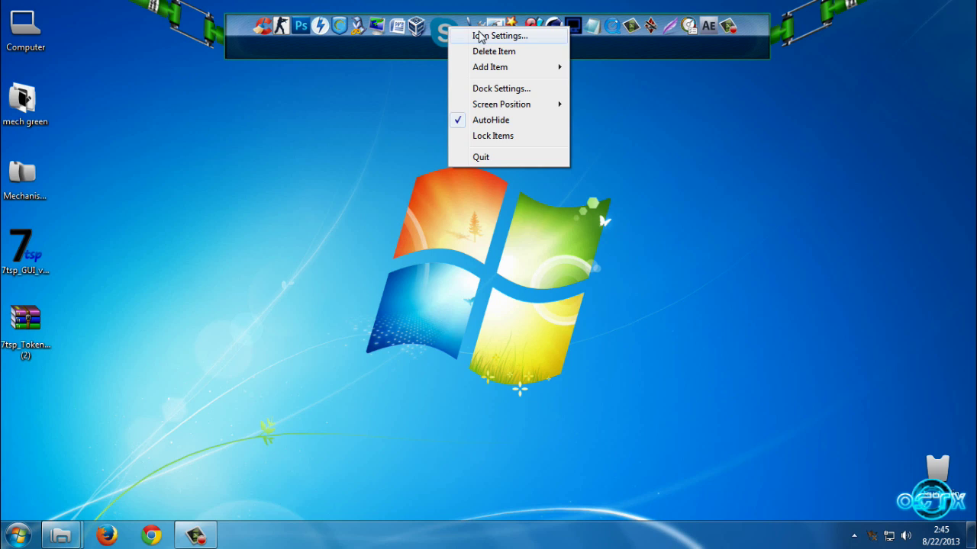
{"action": "left_click", "coordinate": [477, 36]}
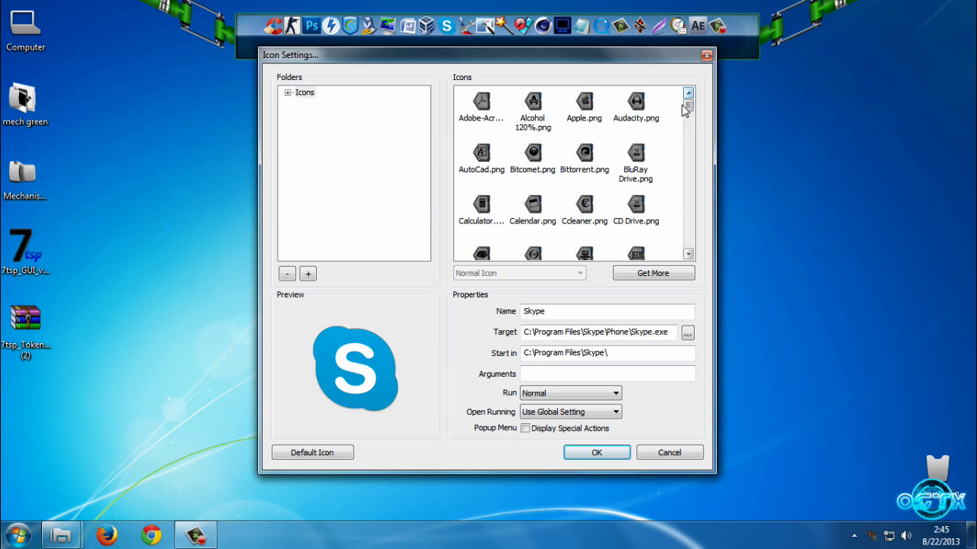
{"action": "left_click", "coordinate": [637, 160]}
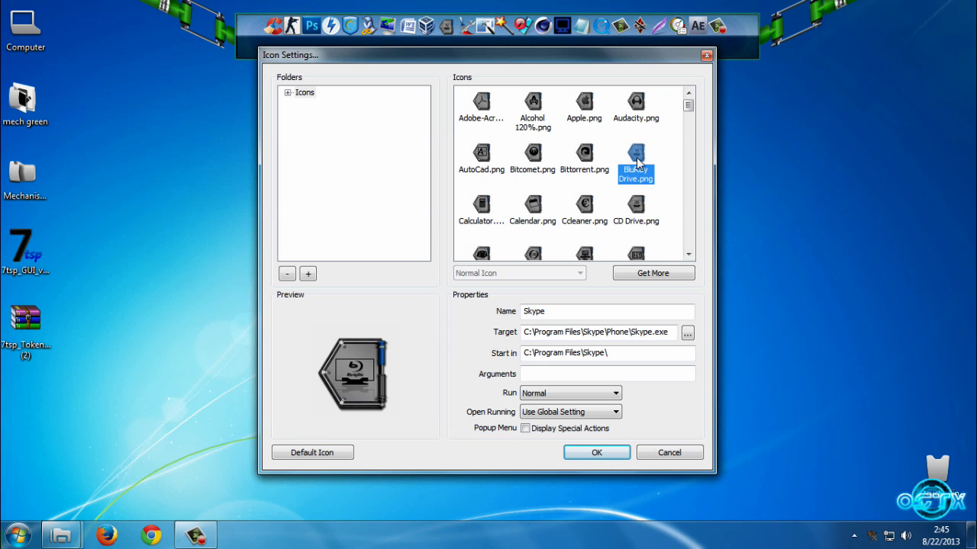
{"action": "left_click", "coordinate": [540, 166]}
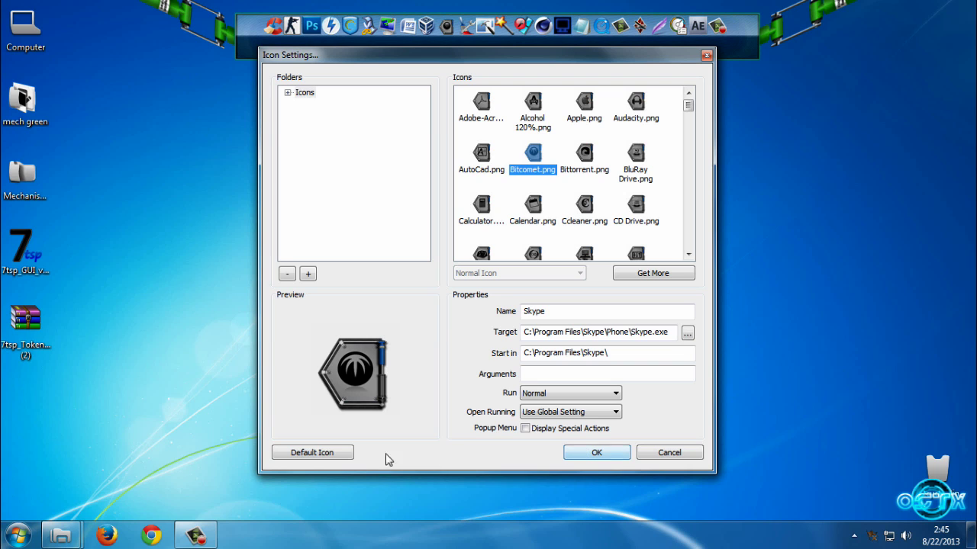
{"action": "left_click", "coordinate": [329, 455]}
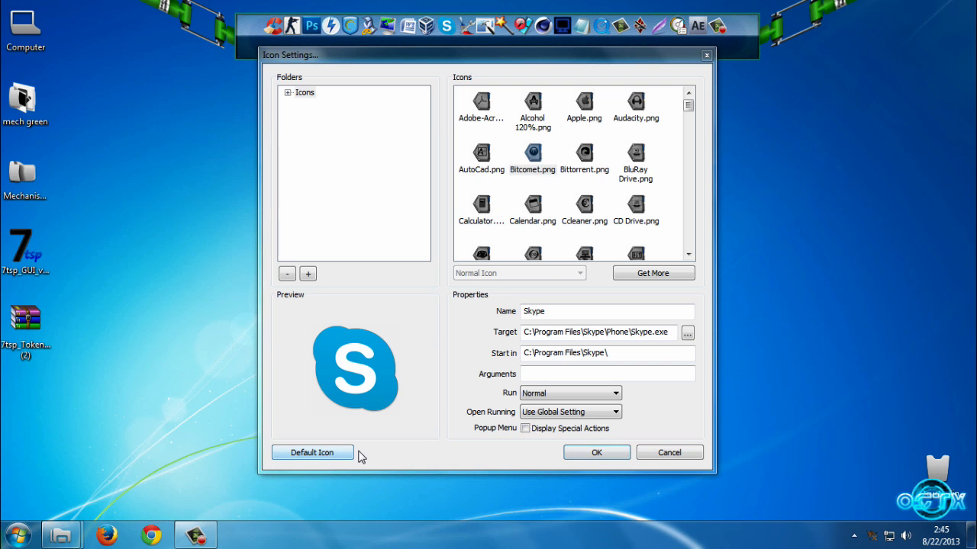
{"action": "left_click", "coordinate": [594, 453]}
- Switch to the PNG folder window and go back to the inner Mechanism_Green_XtremePack_Including_All_Xtras folder
{"action": "mouse_move", "coordinate": [64, 534]}
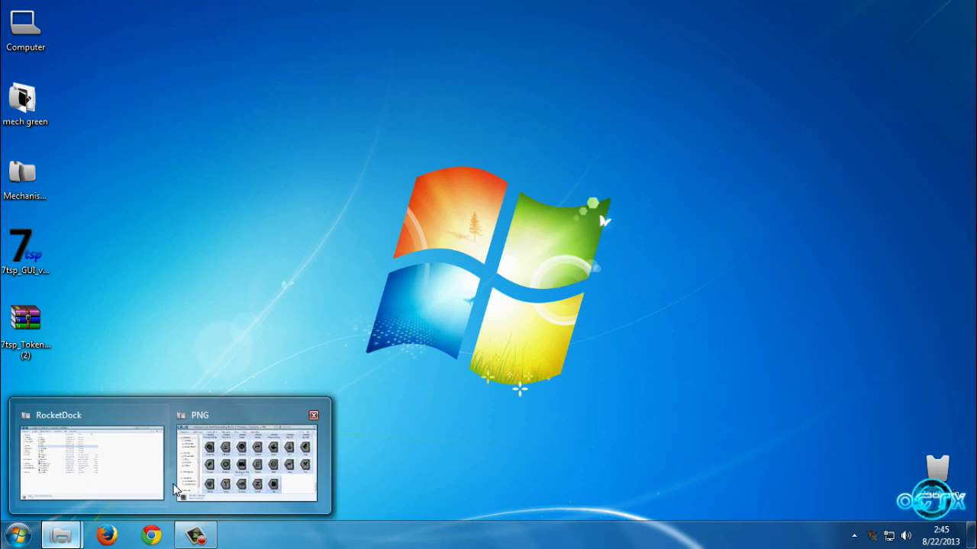
{"action": "left_click", "coordinate": [187, 481]}
{"action": "left_click", "coordinate": [141, 81]}
{"action": "left_click", "coordinate": [143, 81]}
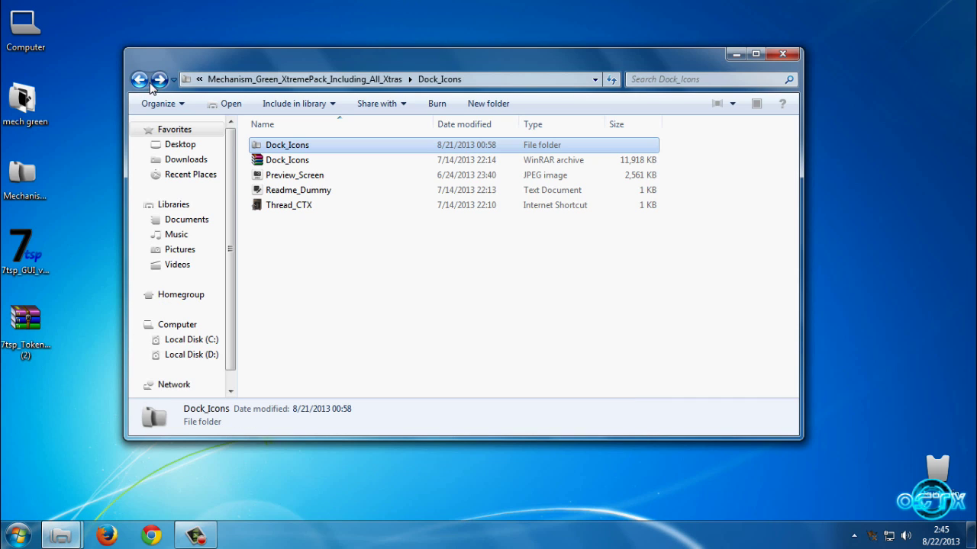
{"action": "left_click", "coordinate": [143, 81]}
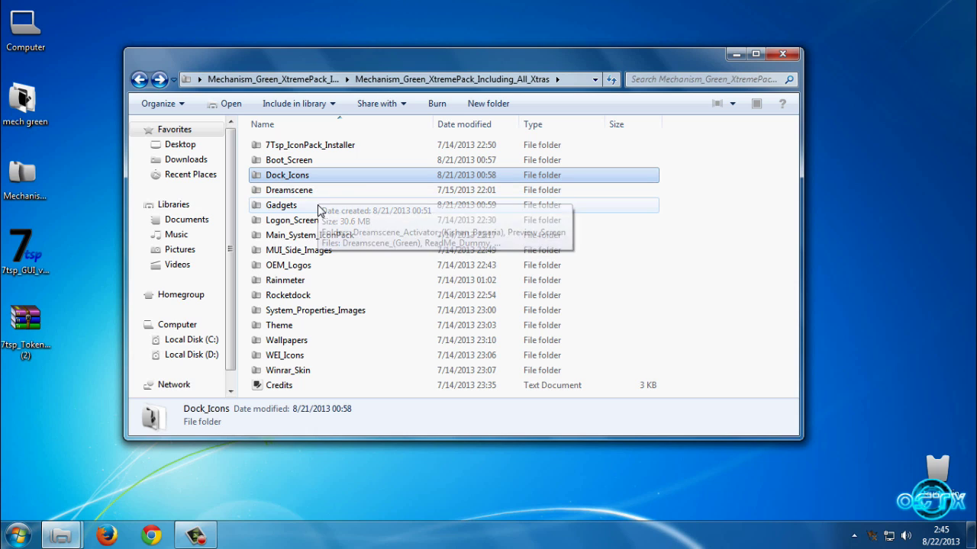
- View the contents of the nested Phaser CPU & Ram.gadget folders inside the Gadgets folder, and return to the Gadgets folder
{"action": "double_click", "coordinate": [320, 209]}
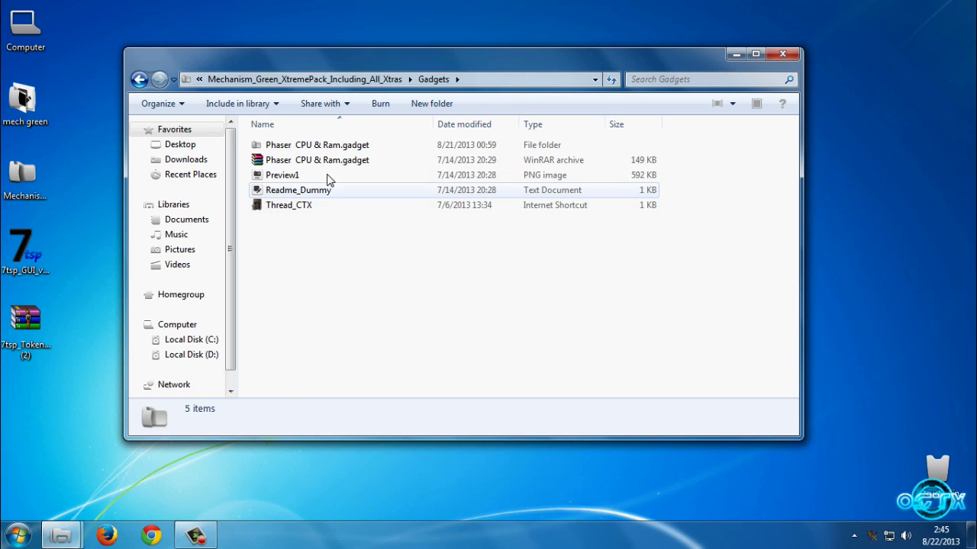
{"action": "double_click", "coordinate": [336, 150]}
{"action": "double_click", "coordinate": [334, 146]}
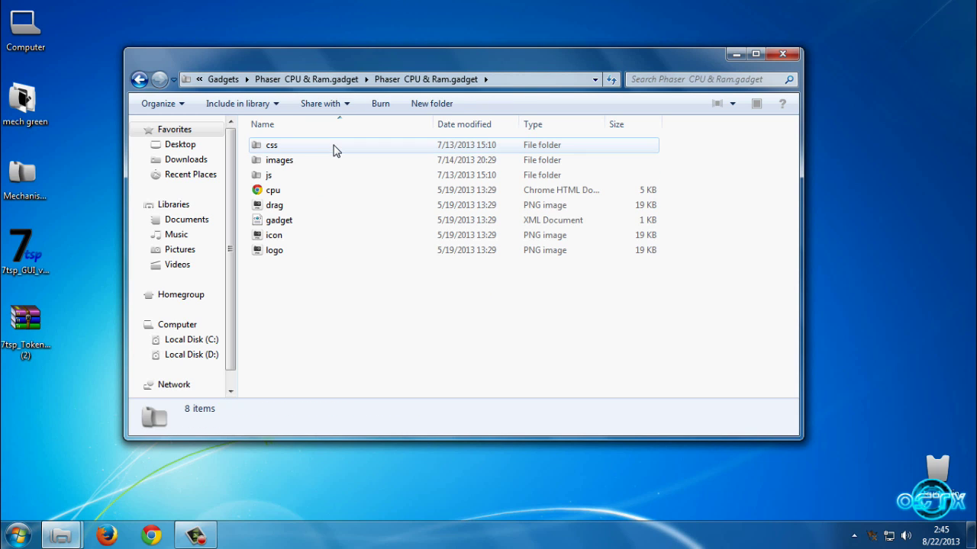
{"action": "left_click", "coordinate": [139, 79]}
{"action": "left_click", "coordinate": [139, 80]}
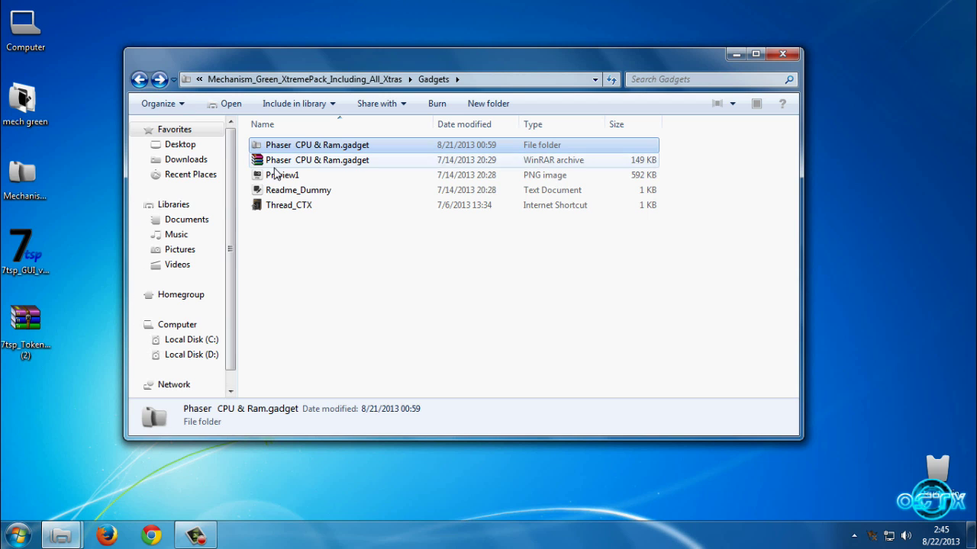
- Copy the shell:gadgets command from the Readme_Dummy text file and close the file
{"action": "left_click", "coordinate": [321, 192]}
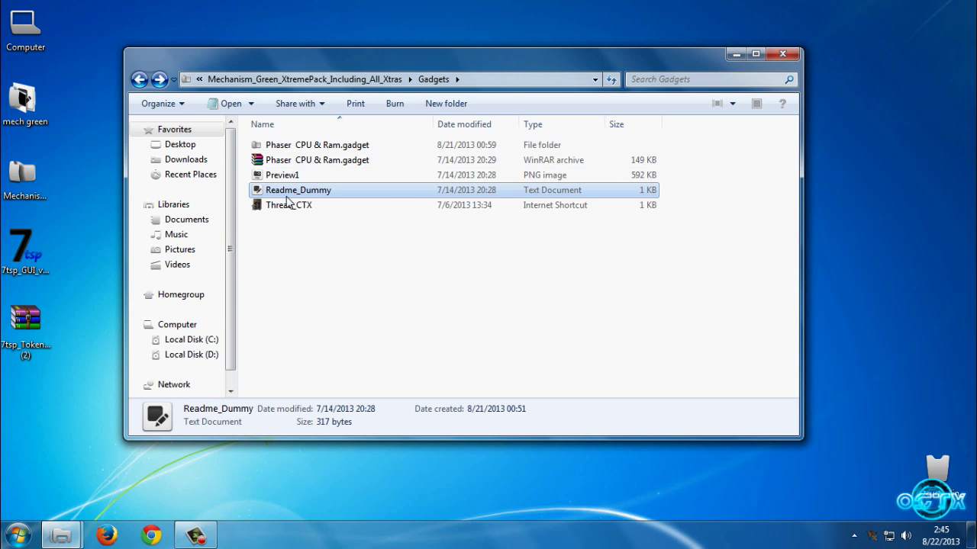
{"action": "double_click", "coordinate": [315, 195]}
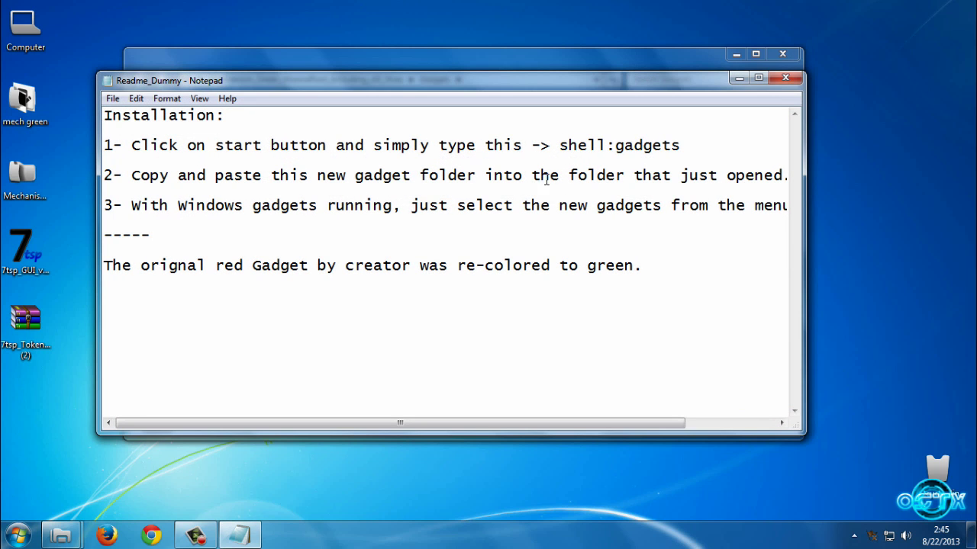
{"action": "left_click_drag", "start_coordinate": [559, 145], "coordinate": [684, 146]}
{"action": "right_click", "coordinate": [641, 145]}
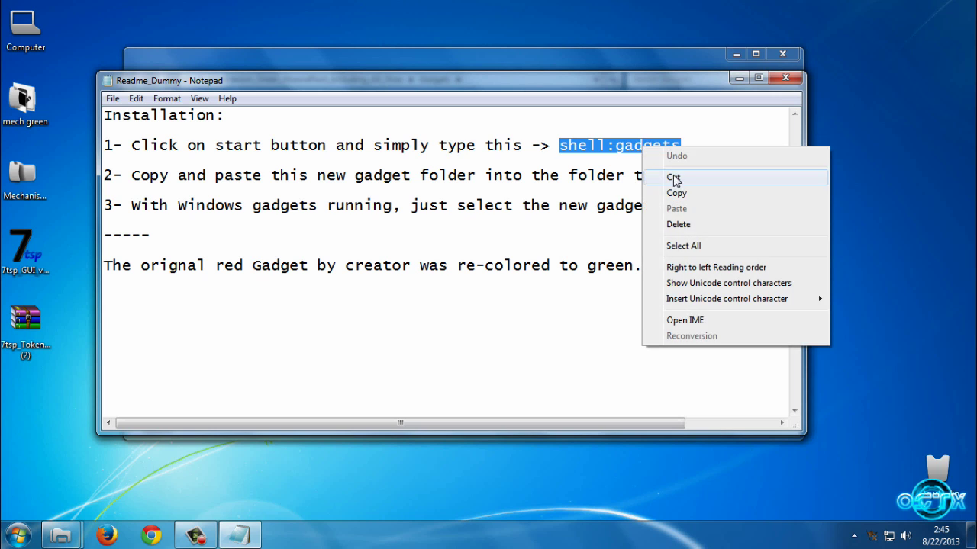
{"action": "left_click", "coordinate": [671, 194]}
{"action": "left_click", "coordinate": [786, 80]}
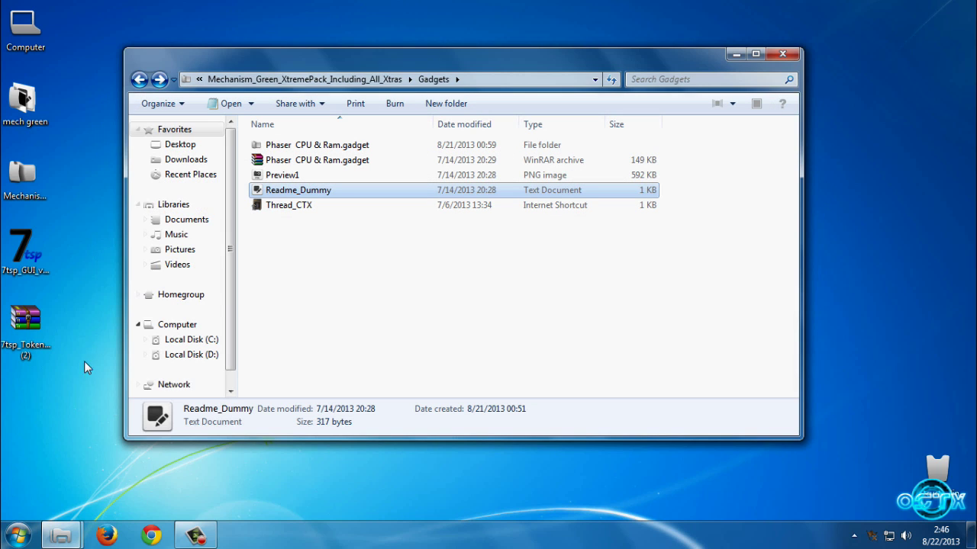
- Run the copied shell:gadgets command from the Start menu search to open the Windows Sidebar Gadgets folder
{"action": "left_click", "coordinate": [18, 536]}
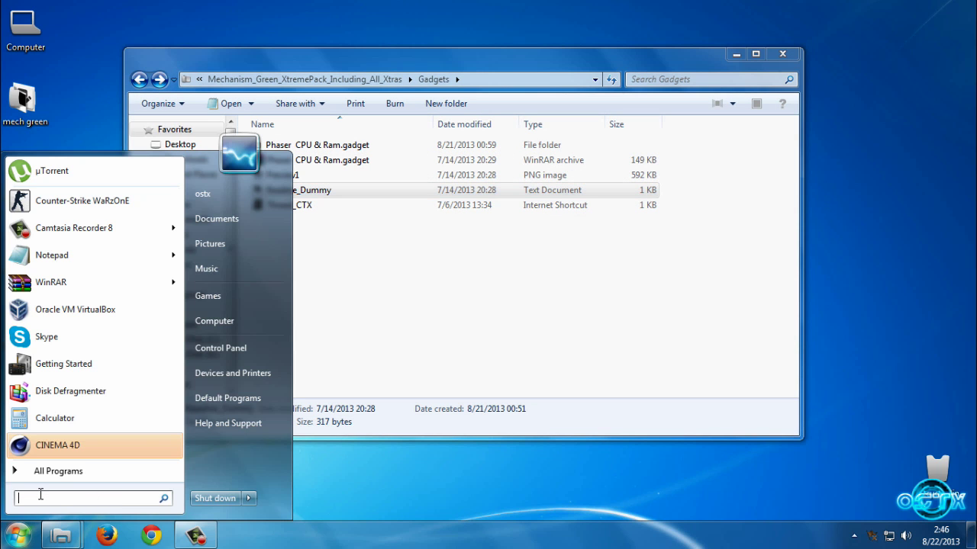
{"action": "key", "text": "ctrl+v"}
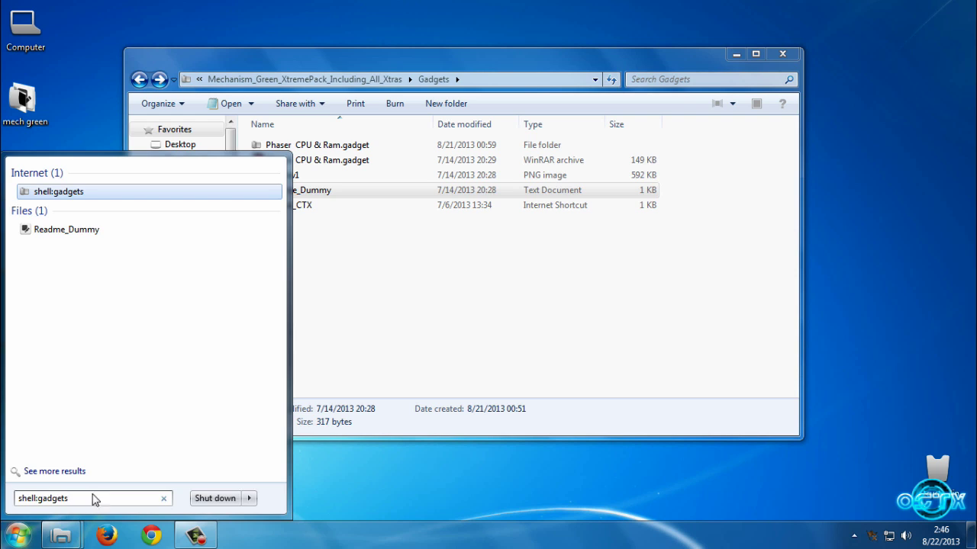
{"action": "key", "text": "Return"}
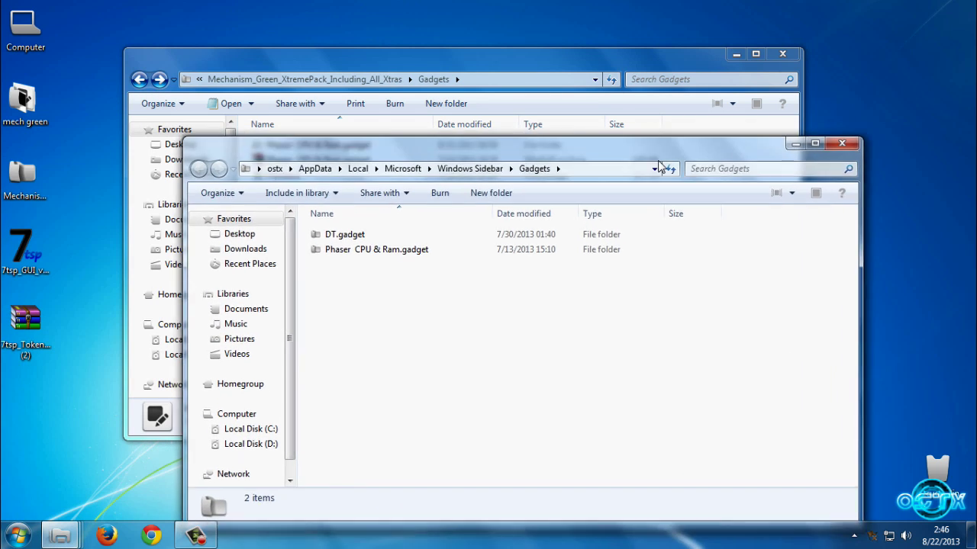
- Copy the inner Phaser CPU & Ram.gadget folder from the pack's outer folder of the same name
{"action": "double_click", "coordinate": [332, 148]}
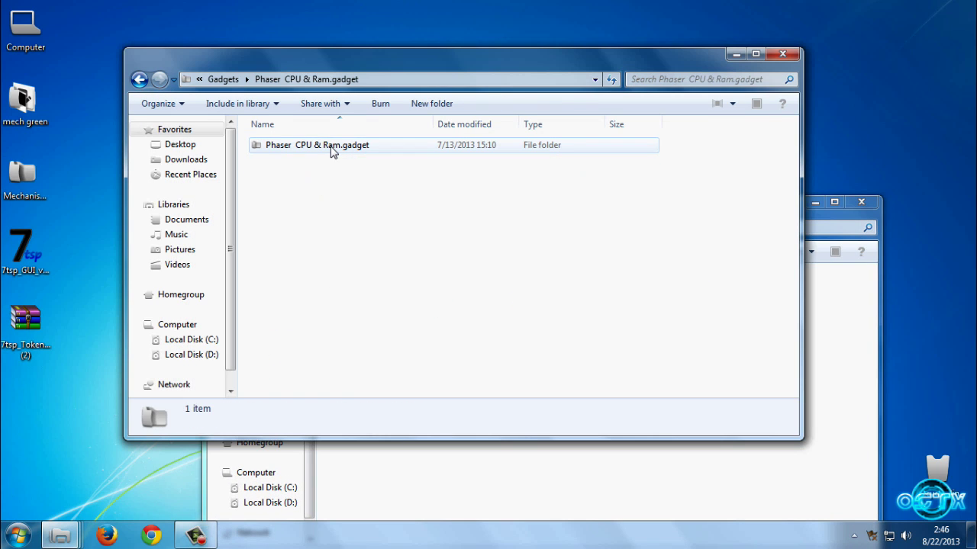
{"action": "right_click", "coordinate": [305, 150]}
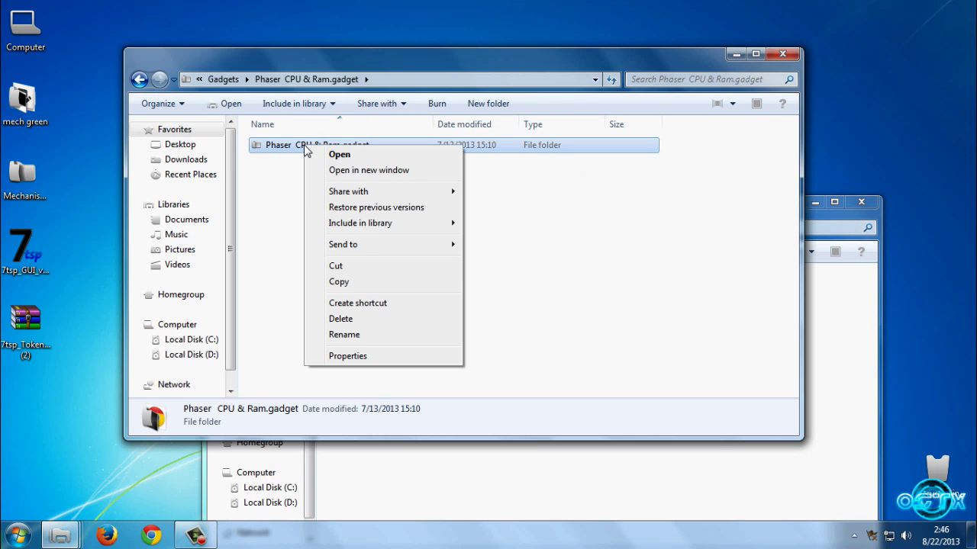
{"action": "left_click", "coordinate": [359, 282]}
- Paste the gadget folder into the Windows Sidebar Gadgets folder, replacing conflicting files and merging all existing subfolders
{"action": "left_click", "coordinate": [772, 463]}
{"action": "right_click", "coordinate": [708, 461]}
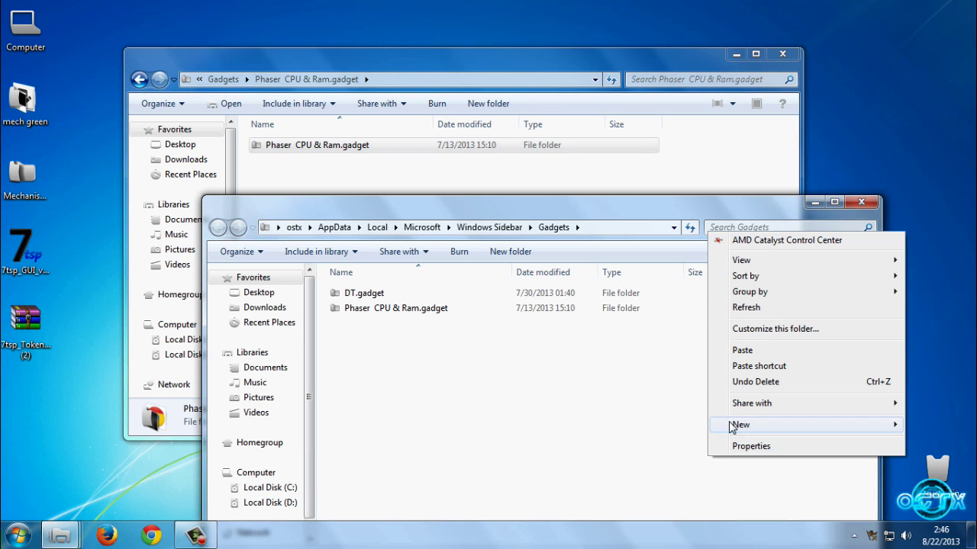
{"action": "left_click", "coordinate": [741, 350]}
{"action": "left_click", "coordinate": [528, 415]}
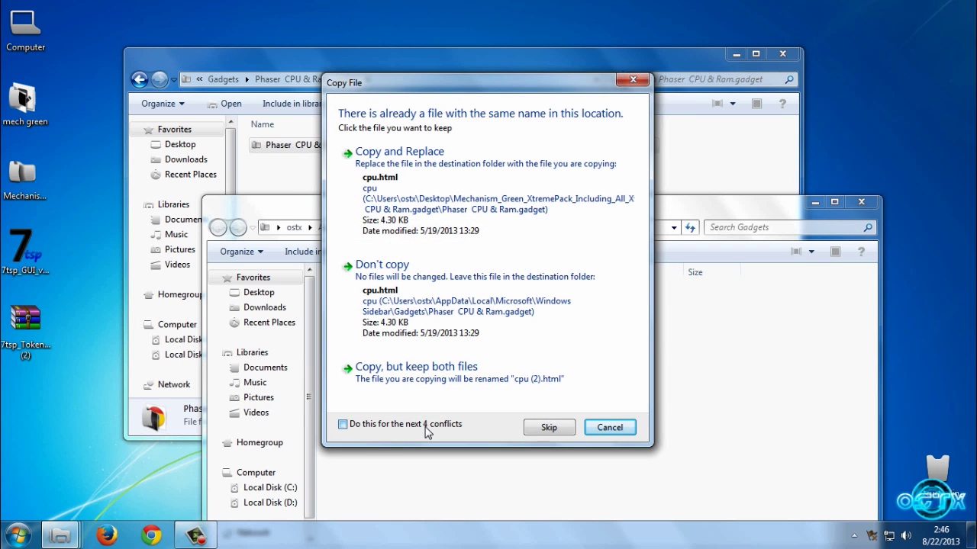
{"action": "left_click", "coordinate": [473, 225]}
{"action": "left_click", "coordinate": [450, 424]}
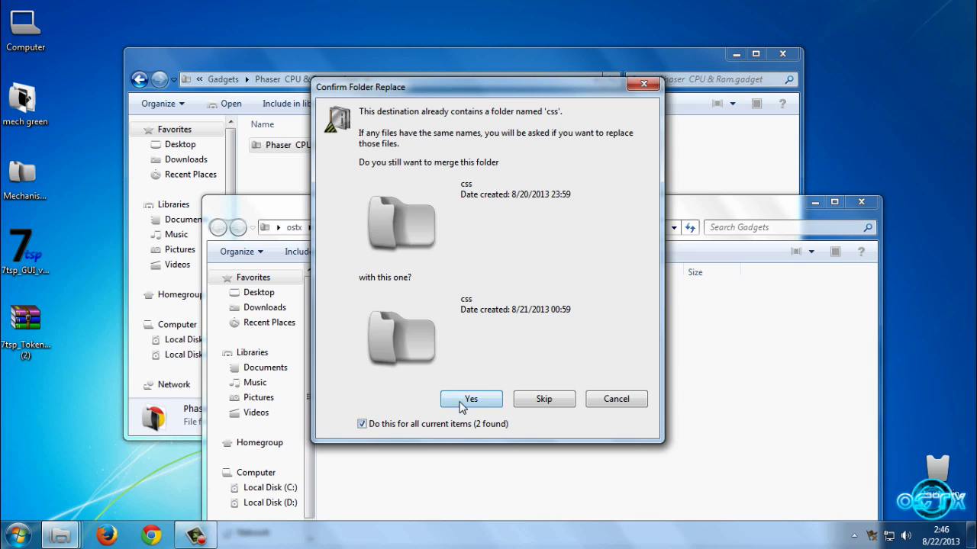
{"action": "left_click", "coordinate": [471, 399]}
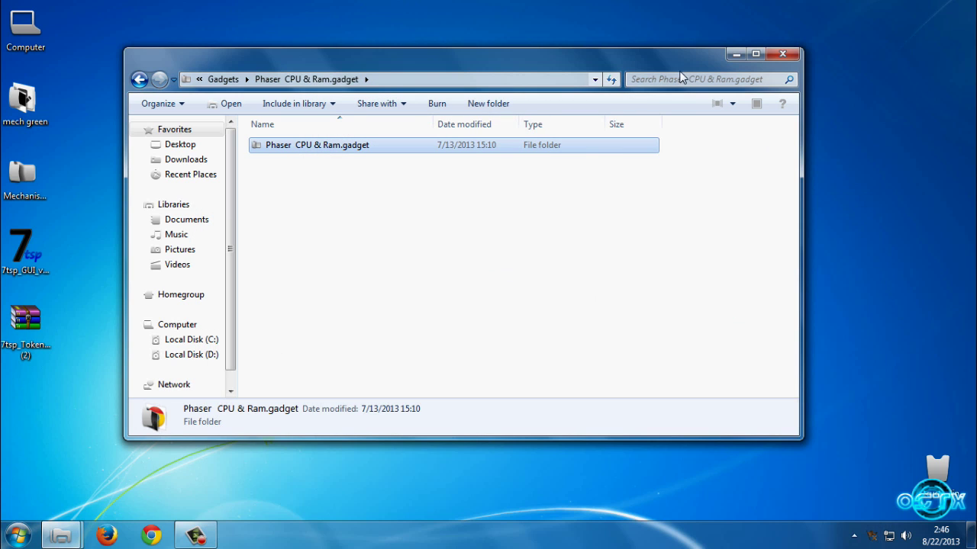
- Add the Phaser Cpu/Ram gadget to the desktop from the gadget gallery and close the gallery
{"action": "left_click", "coordinate": [736, 54]}
{"action": "right_click", "coordinate": [470, 175]}
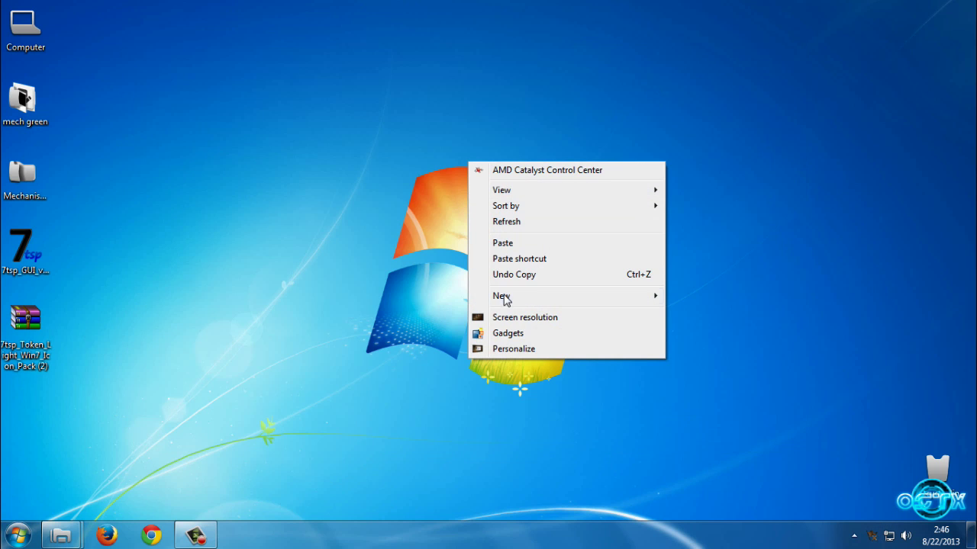
{"action": "left_click", "coordinate": [500, 334]}
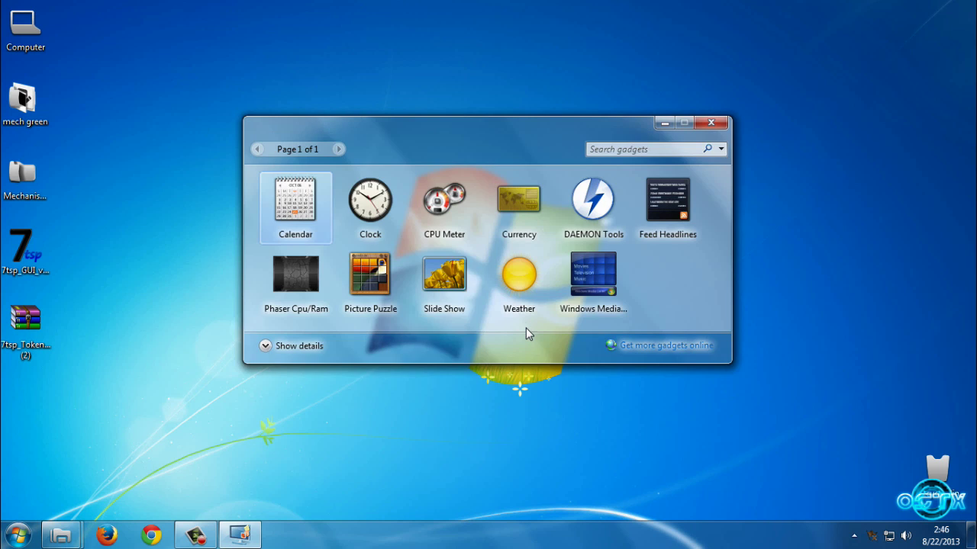
{"action": "double_click", "coordinate": [296, 274]}
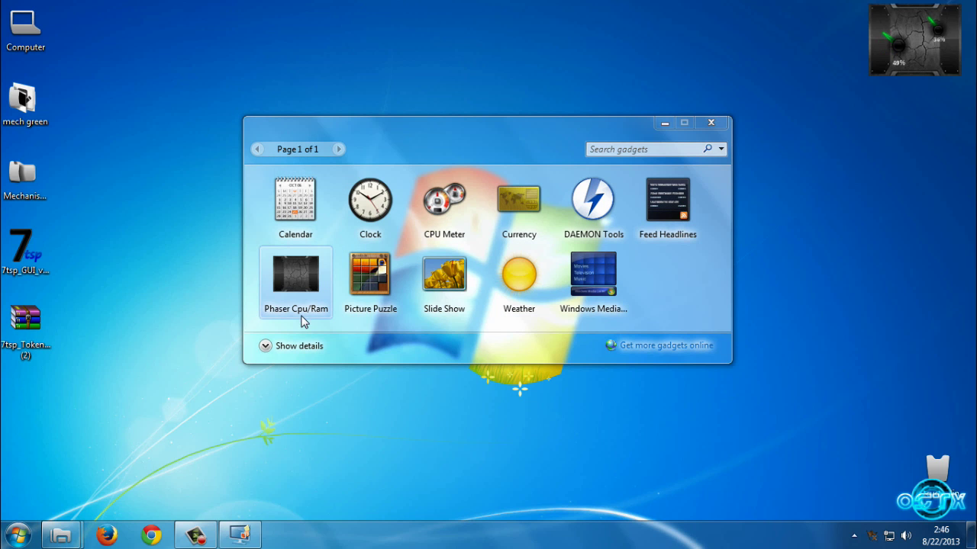
{"action": "left_click", "coordinate": [710, 124]}
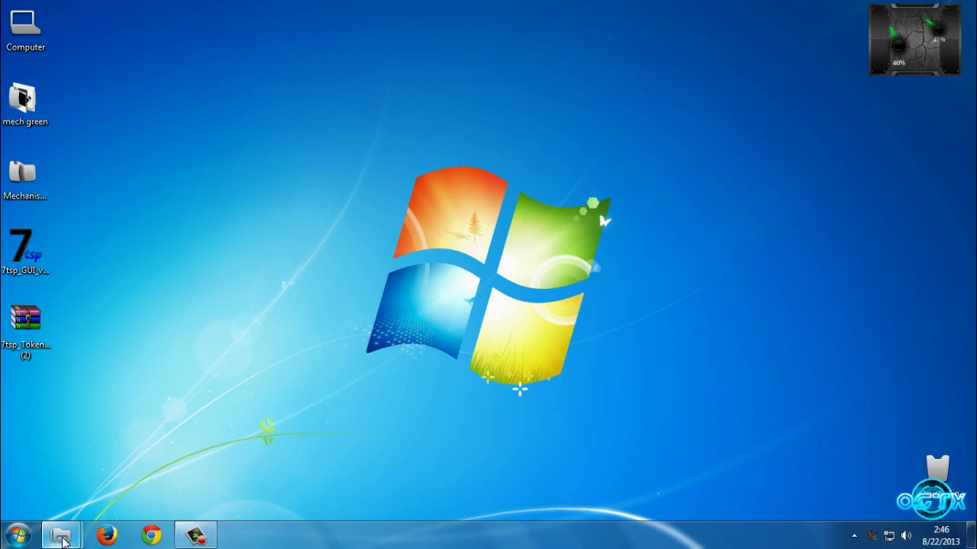
- Restore the gadget folder window and go back to the inner Mechanism_Green_XtremePack_Including_All_Xtras folder
{"action": "mouse_move", "coordinate": [61, 536]}
{"action": "left_click", "coordinate": [244, 468]}
{"action": "left_click", "coordinate": [137, 80]}
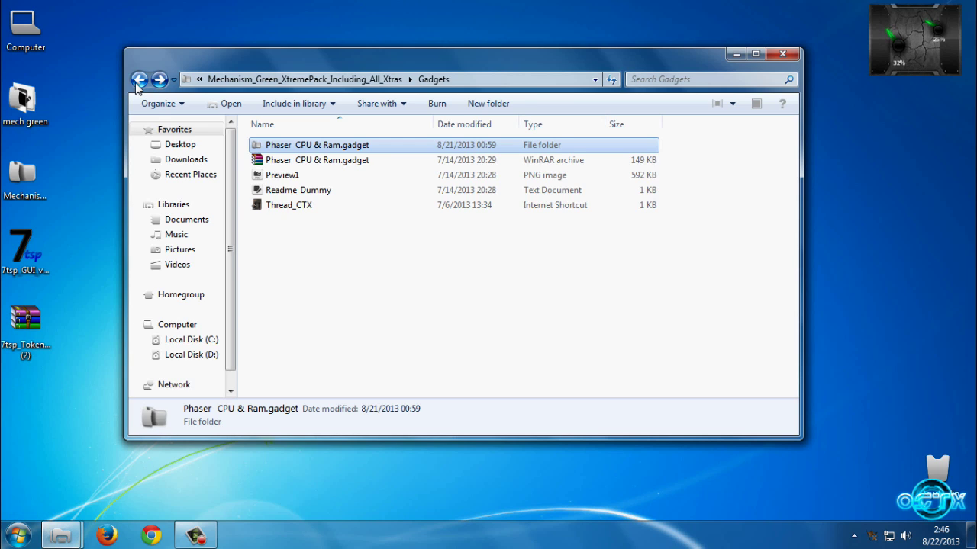
{"action": "left_click", "coordinate": [137, 81]}
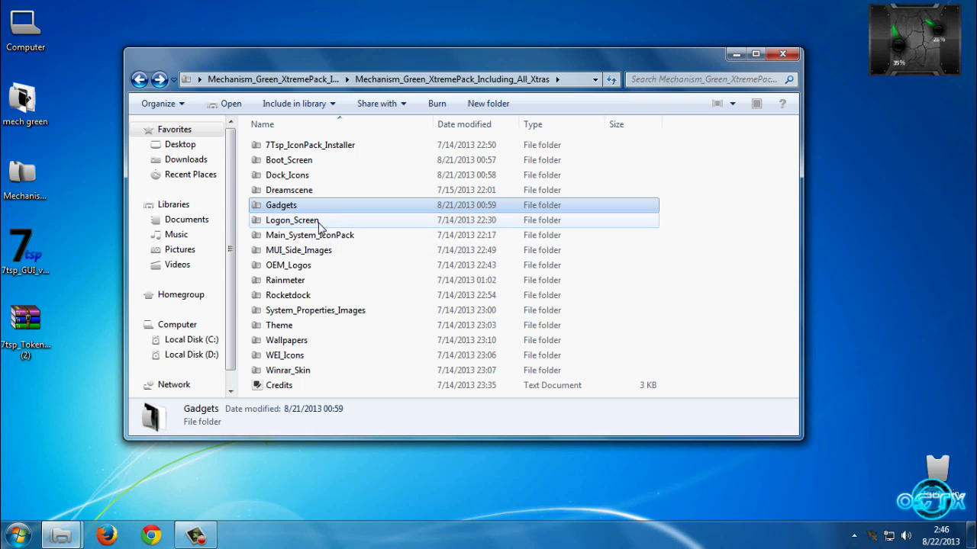
- Launch Windows7LogonEditorv2 from the WIndows7_Logon_Editor_v2_(NanWick) folder inside Logon_Screen
{"action": "double_click", "coordinate": [293, 221]}
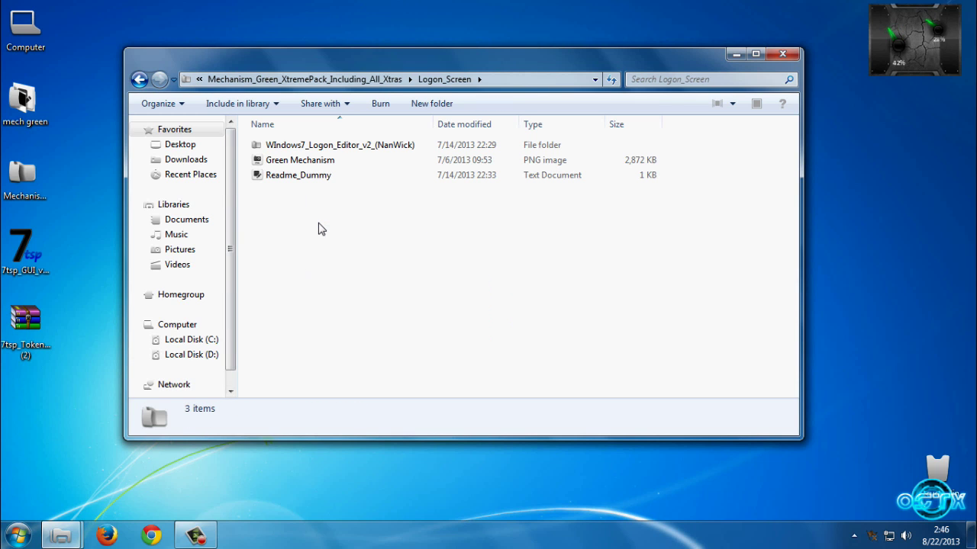
{"action": "double_click", "coordinate": [349, 146]}
{"action": "left_click", "coordinate": [315, 163]}
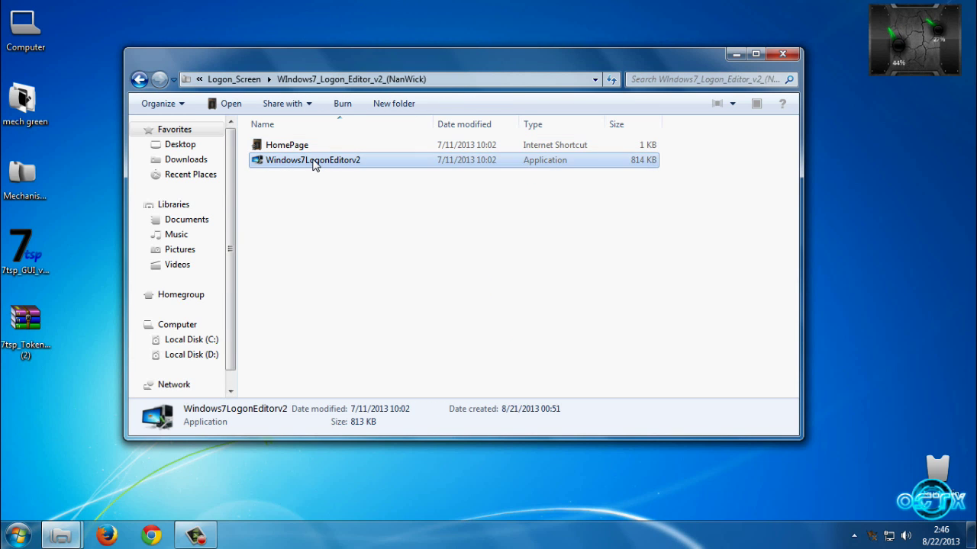
{"action": "double_click", "coordinate": [315, 163]}
{"action": "left_click", "coordinate": [523, 284]}
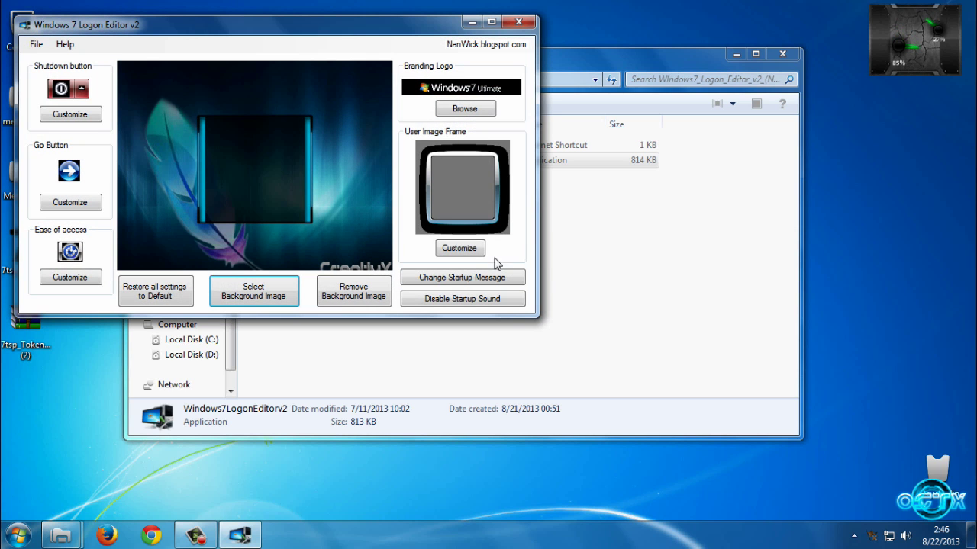
- Set the Green Mechanism image from the Logon_Screen folder as the logon background and close the logon editor
{"action": "left_click_drag", "start_coordinate": [318, 30], "coordinate": [538, 88]}
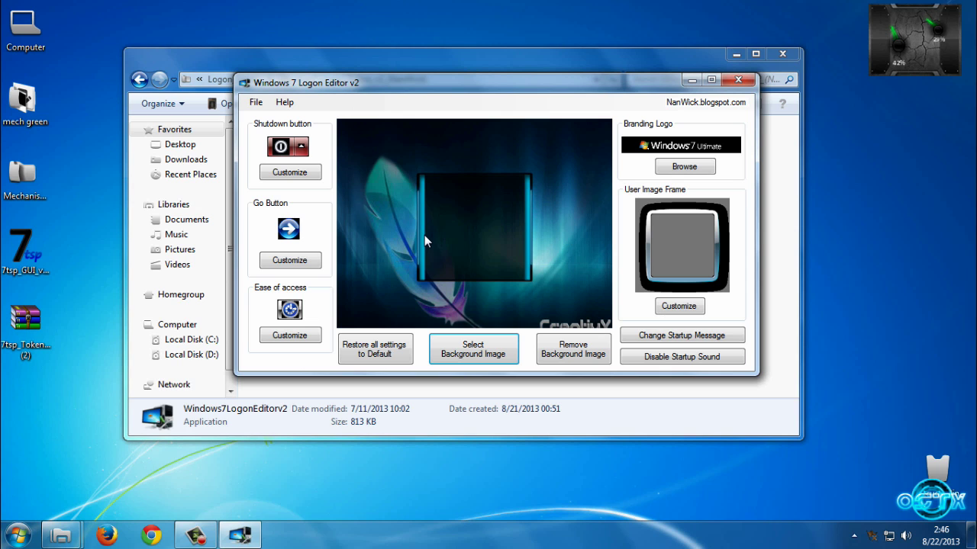
{"action": "left_click", "coordinate": [488, 359]}
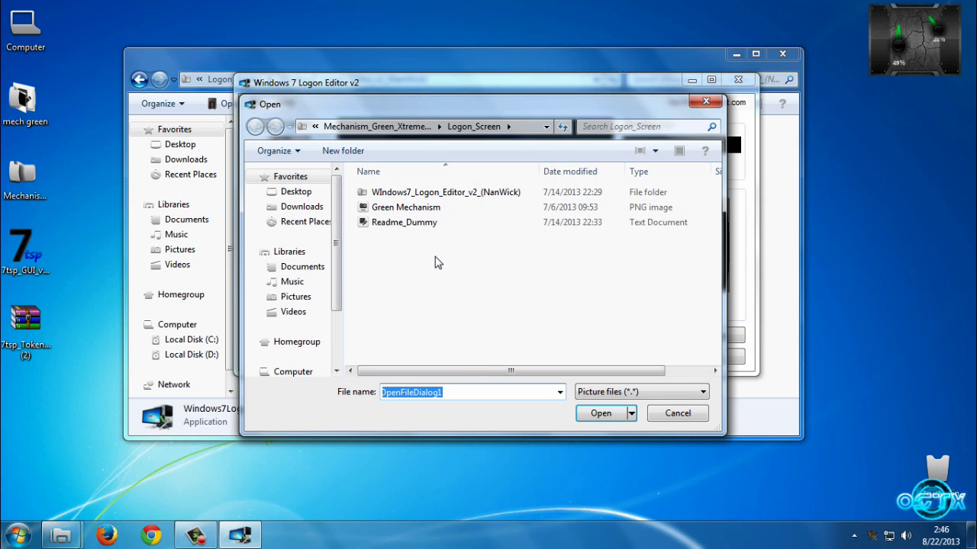
{"action": "left_click", "coordinate": [432, 213]}
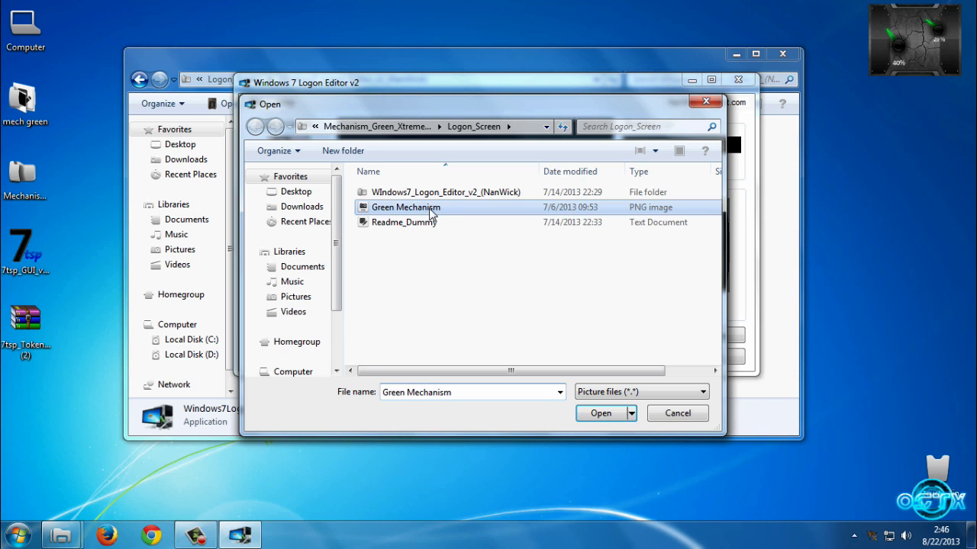
{"action": "left_click", "coordinate": [600, 415]}
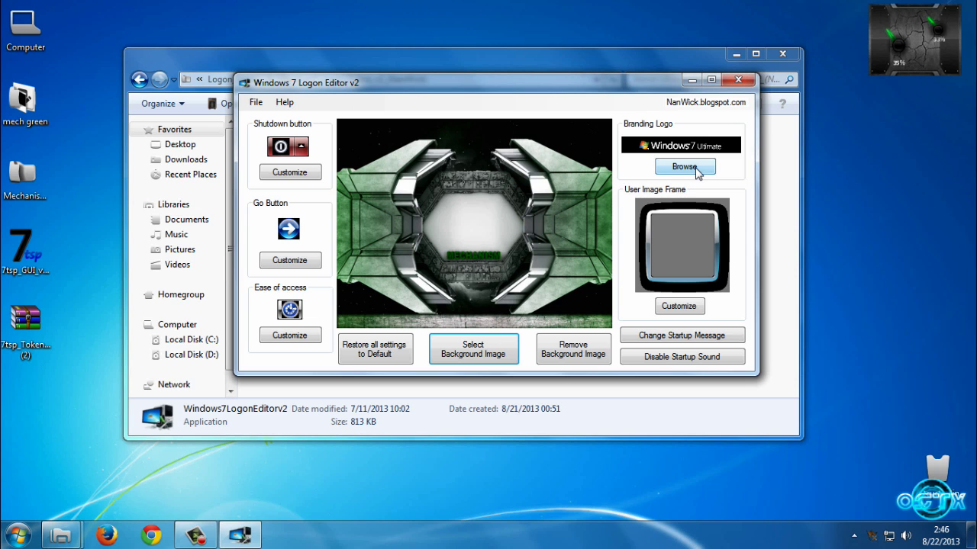
{"action": "left_click", "coordinate": [737, 80]}
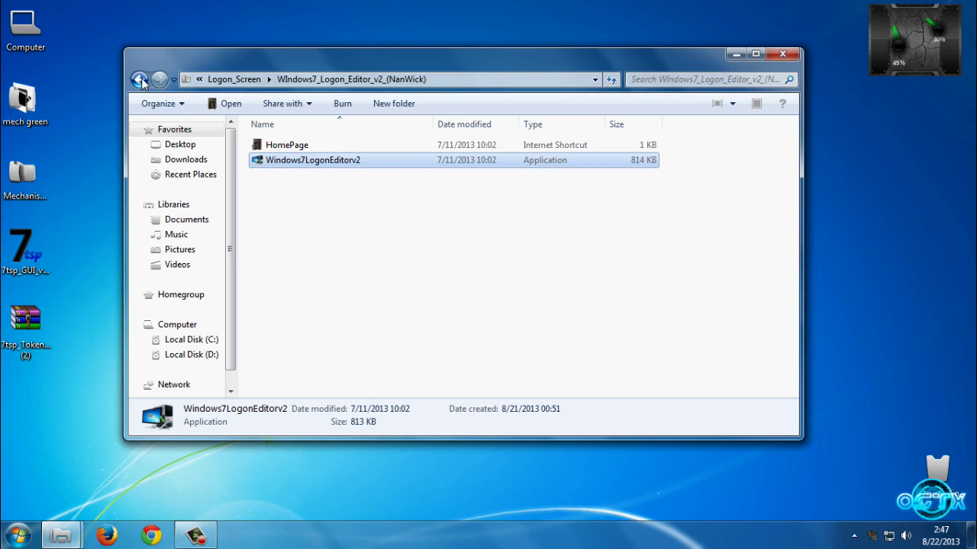
- Go back to the pack's main folder, examine the contents of the Rainmeter folder, and return
{"action": "left_click", "coordinate": [139, 79]}
{"action": "left_click", "coordinate": [139, 79]}
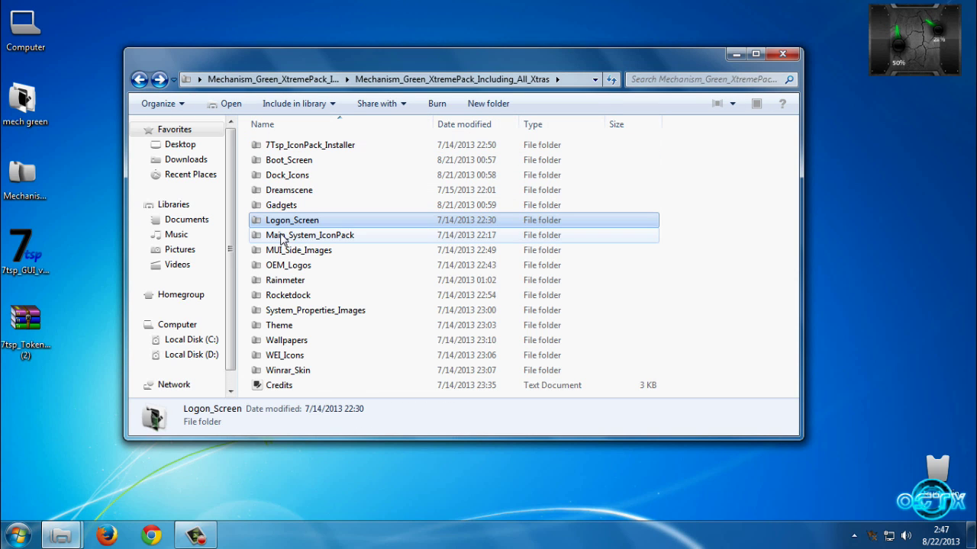
{"action": "left_click", "coordinate": [290, 285]}
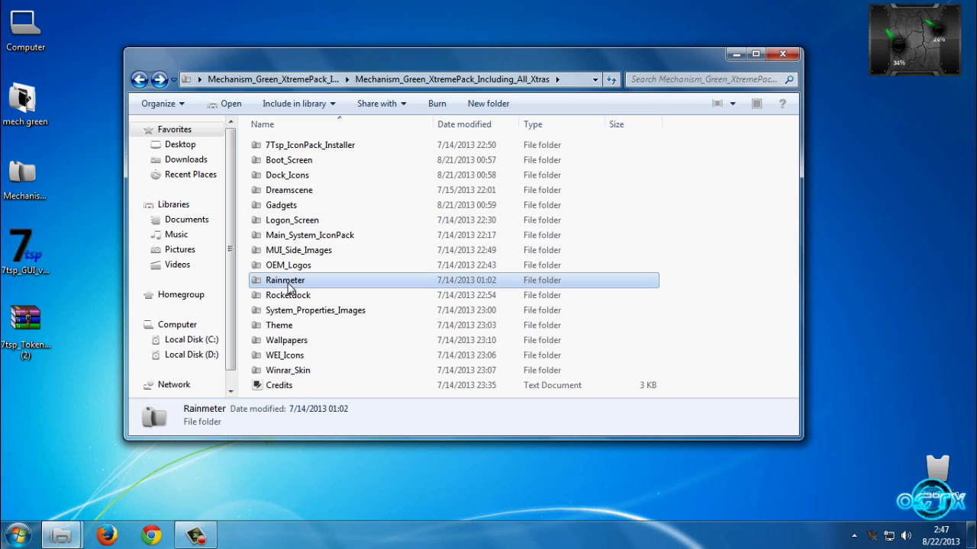
{"action": "double_click", "coordinate": [272, 286]}
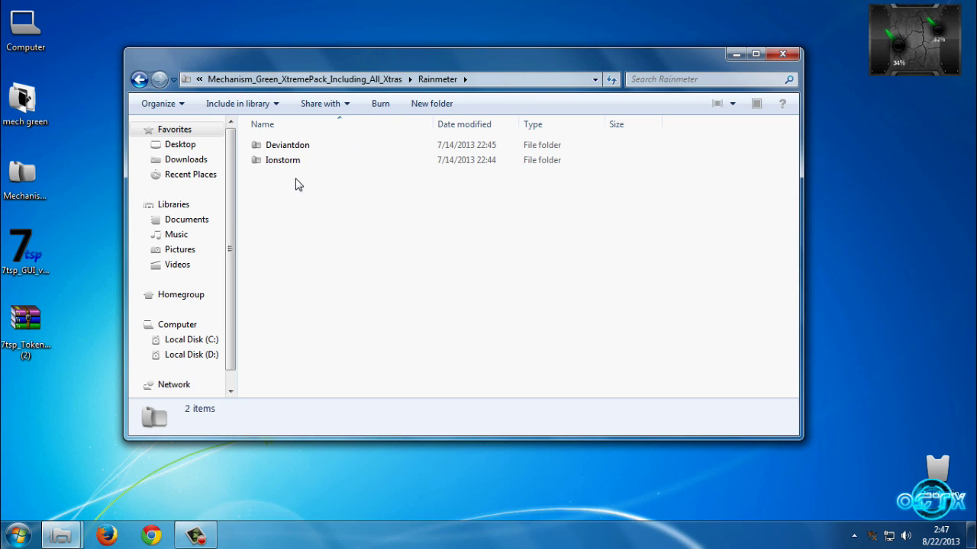
{"action": "mouse_move", "coordinate": [325, 197]}
{"action": "left_mouse_down"}
{"action": "mouse_move", "coordinate": [275, 152]}
{"action": "mouse_move", "coordinate": [319, 211]}
{"action": "left_mouse_up"}
{"action": "left_click", "coordinate": [140, 80]}
{"action": "double_click", "coordinate": [289, 281]}
{"action": "left_click_drag", "start_coordinate": [309, 246], "coordinate": [289, 191]}
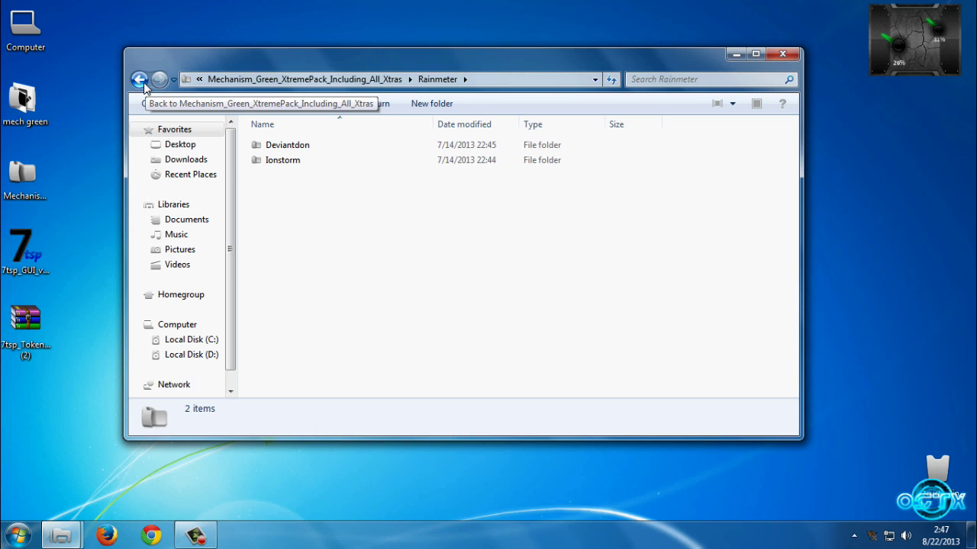
{"action": "left_click", "coordinate": [143, 82]}
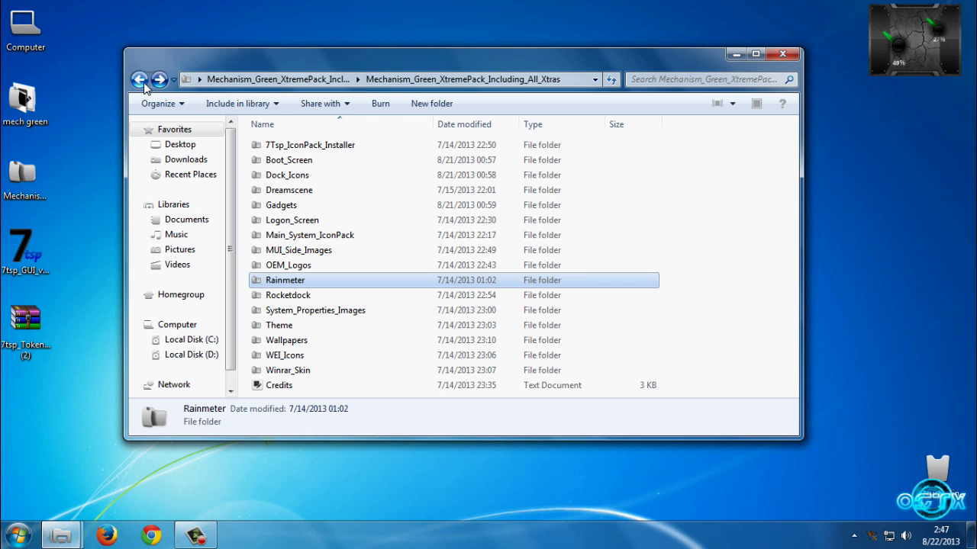
- Open the pack's Rocketdock folder, check the Mechanism_Top_(Green) skin folder's contents, and copy that folder
{"action": "double_click", "coordinate": [316, 297]}
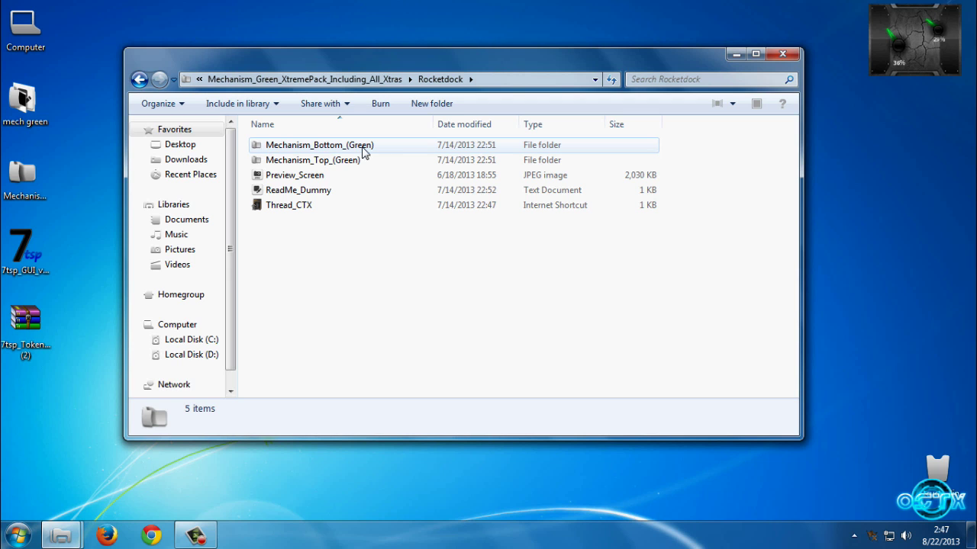
{"action": "left_click", "coordinate": [371, 168]}
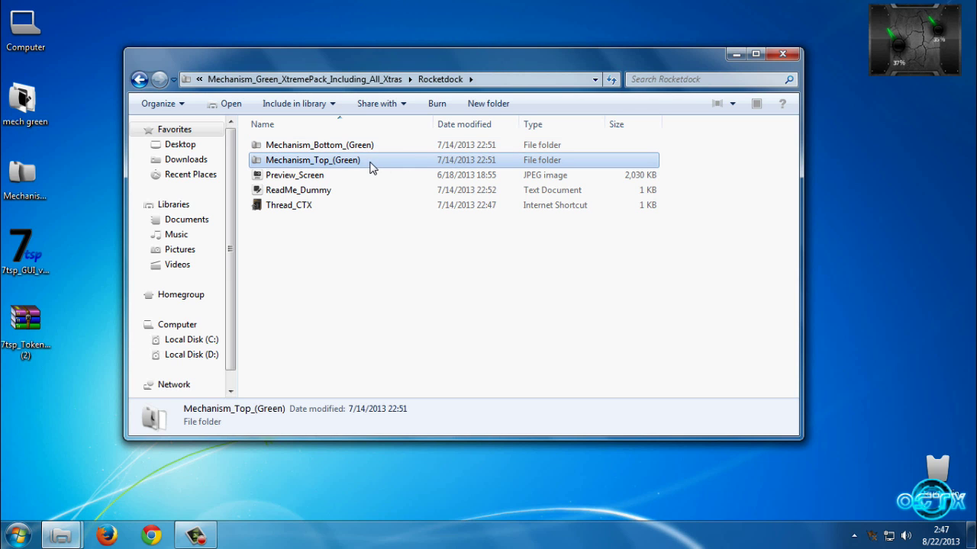
{"action": "left_click_drag", "start_coordinate": [423, 59], "coordinate": [429, 113]}
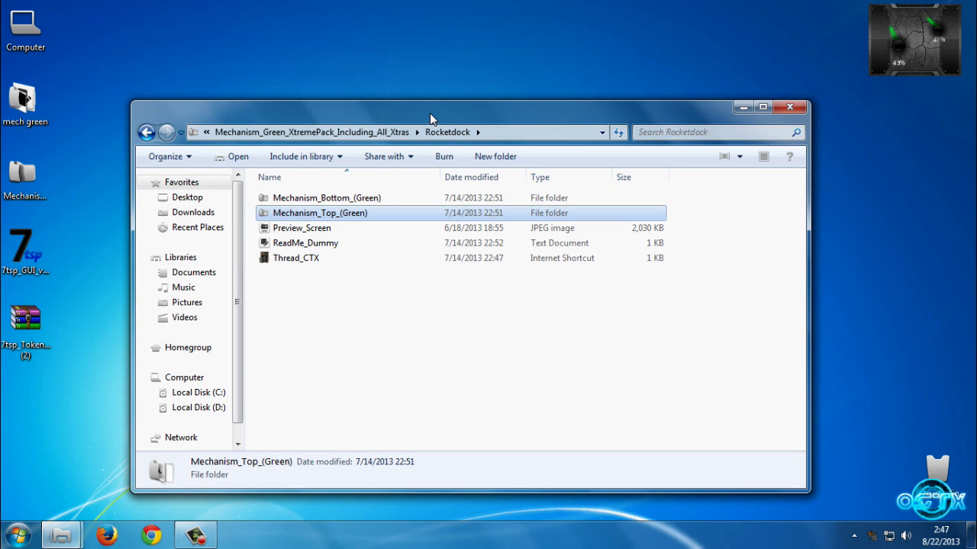
{"action": "double_click", "coordinate": [358, 215]}
{"action": "left_click", "coordinate": [146, 132]}
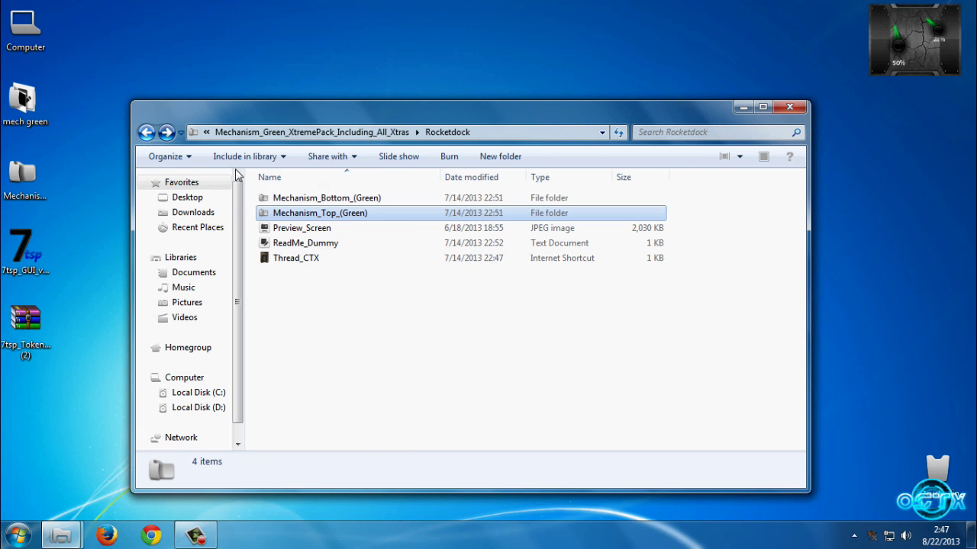
{"action": "left_click", "coordinate": [308, 215]}
{"action": "right_click", "coordinate": [308, 214]}
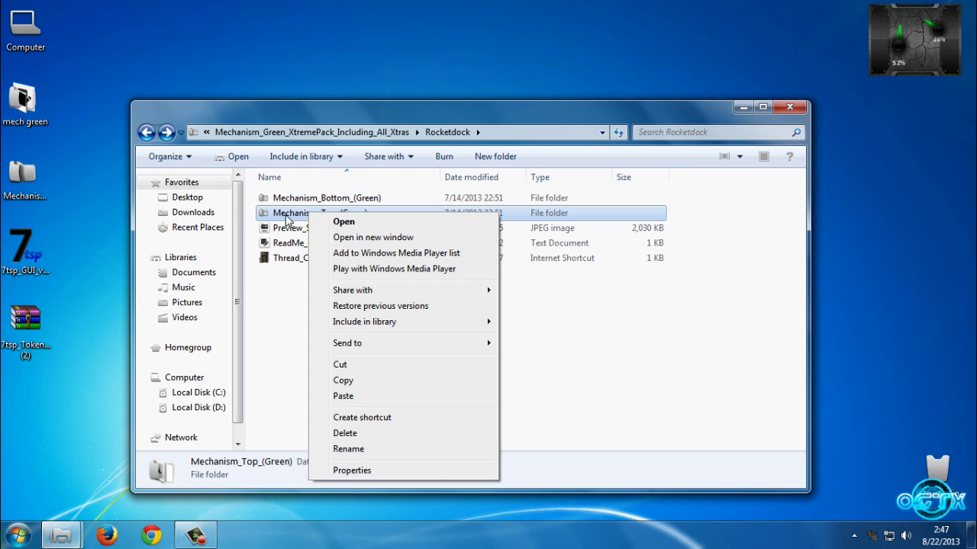
{"action": "left_click", "coordinate": [343, 380]}
- Paste the copied skin folder into D:\Program Files\RocketDock\Skins and close that window
{"action": "mouse_move", "coordinate": [62, 534]}
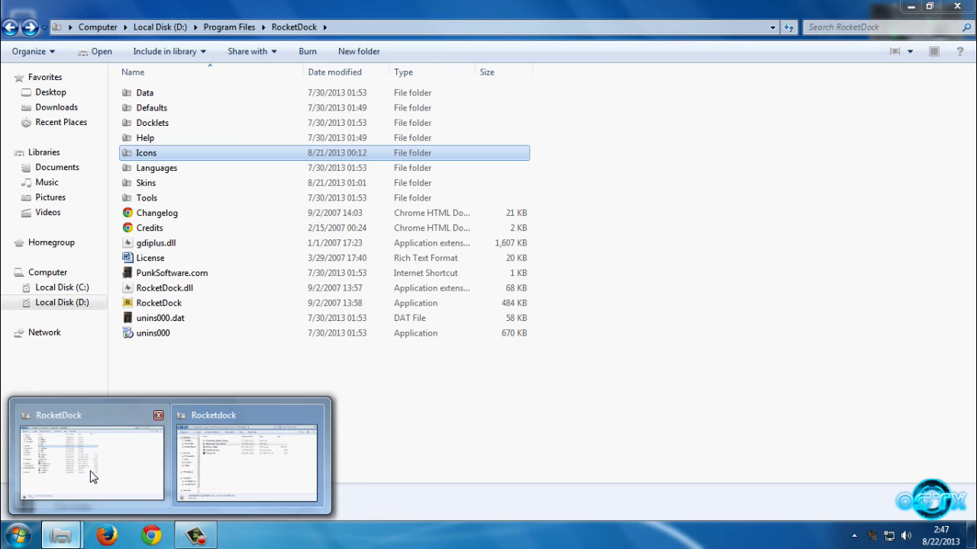
{"action": "left_click", "coordinate": [90, 476]}
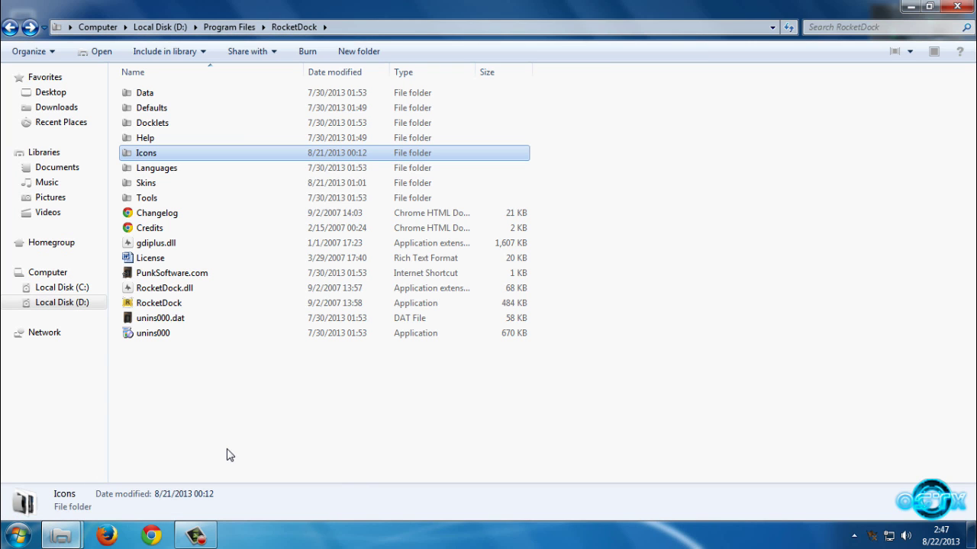
{"action": "double_click", "coordinate": [149, 188]}
{"action": "right_click", "coordinate": [626, 224]}
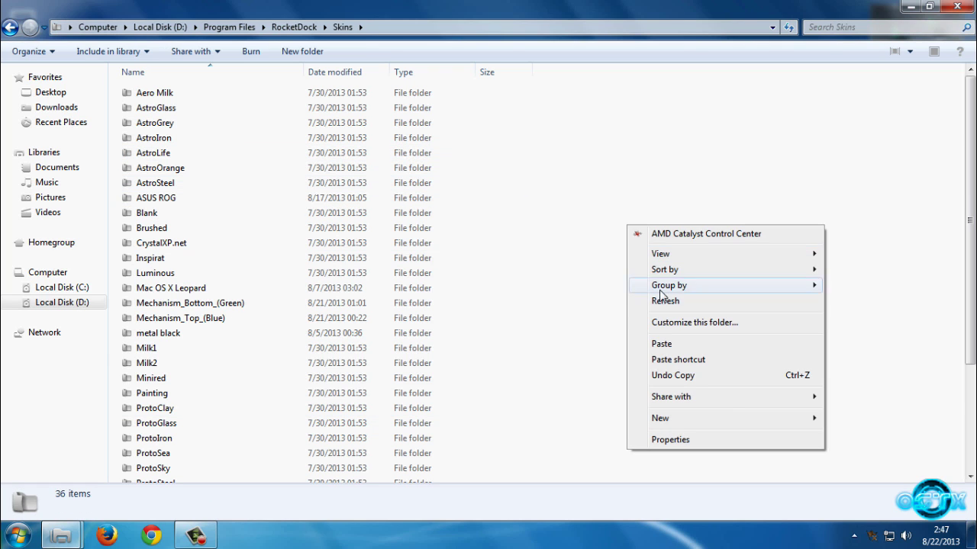
{"action": "left_click", "coordinate": [663, 345]}
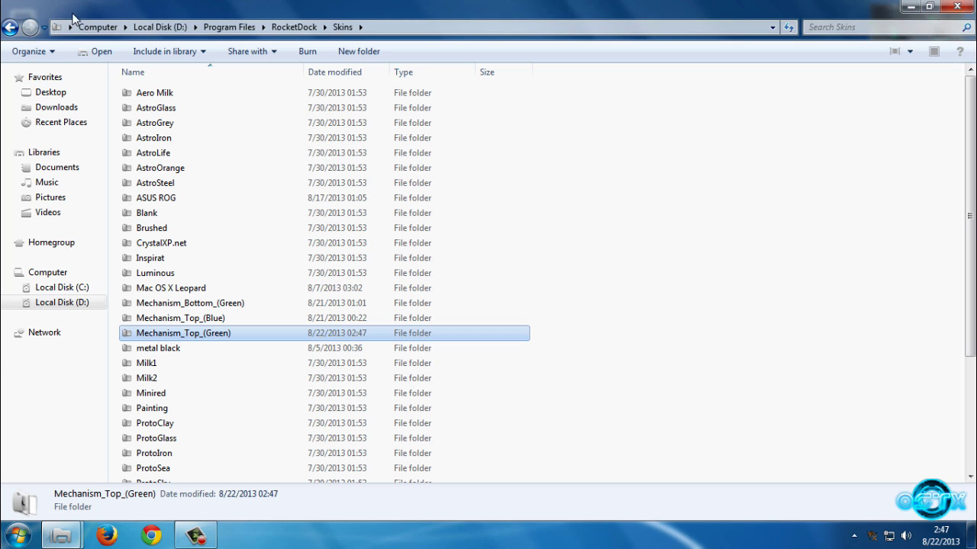
{"action": "left_click", "coordinate": [957, 6]}
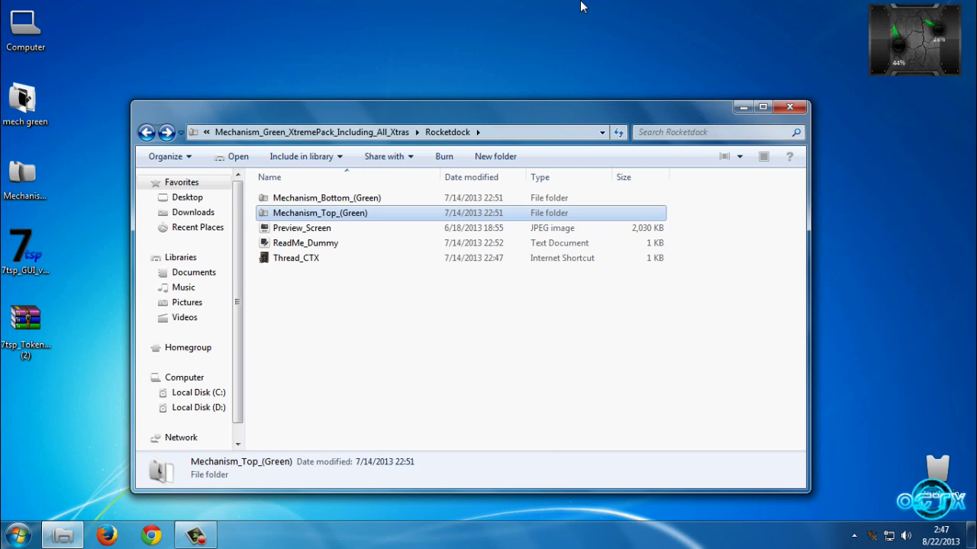
- Choose Mechanism_Bottom_(Green) as the theme in RocketDock's style settings and confirm the dock settings
{"action": "mouse_move", "coordinate": [580, 6]}
{"action": "right_click", "coordinate": [464, 34]}
{"action": "left_click", "coordinate": [511, 95]}
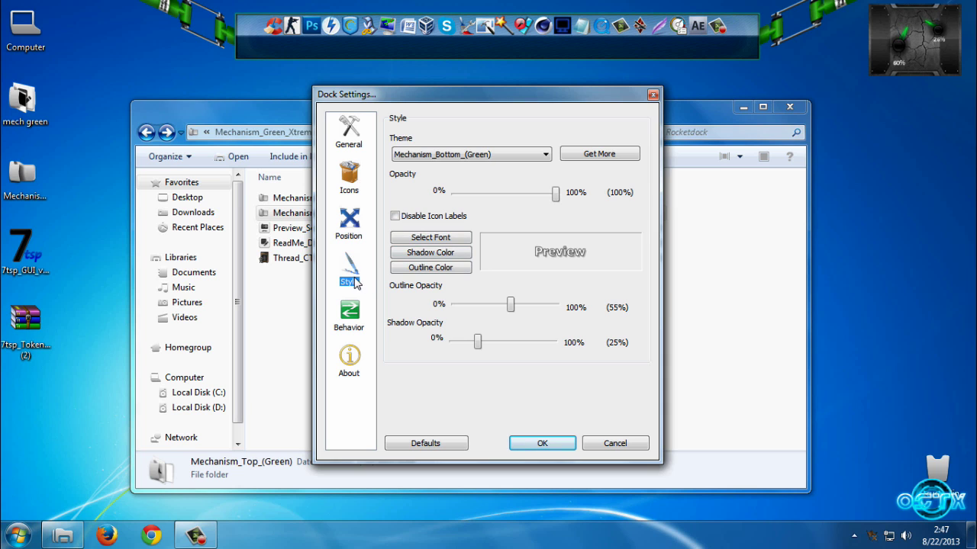
{"action": "left_click", "coordinate": [407, 156]}
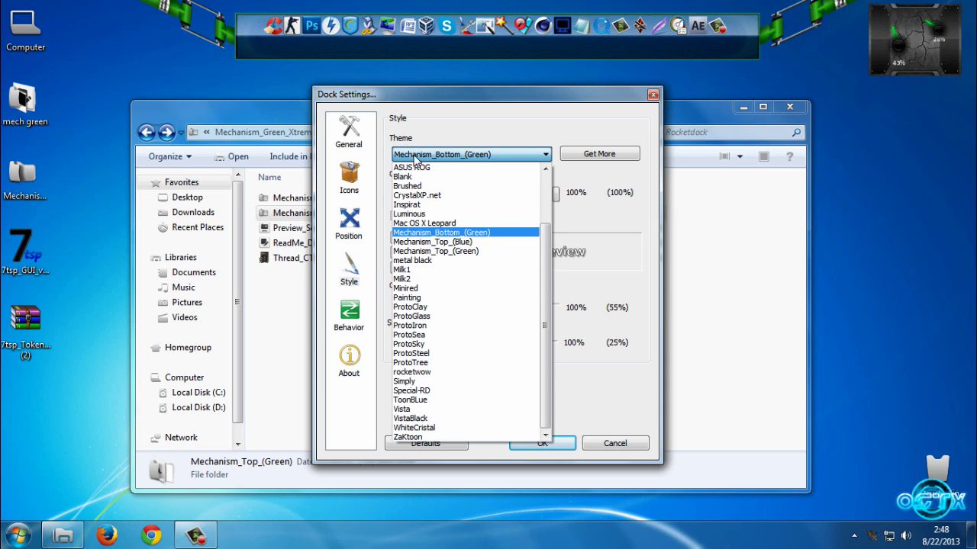
{"action": "left_click", "coordinate": [481, 233]}
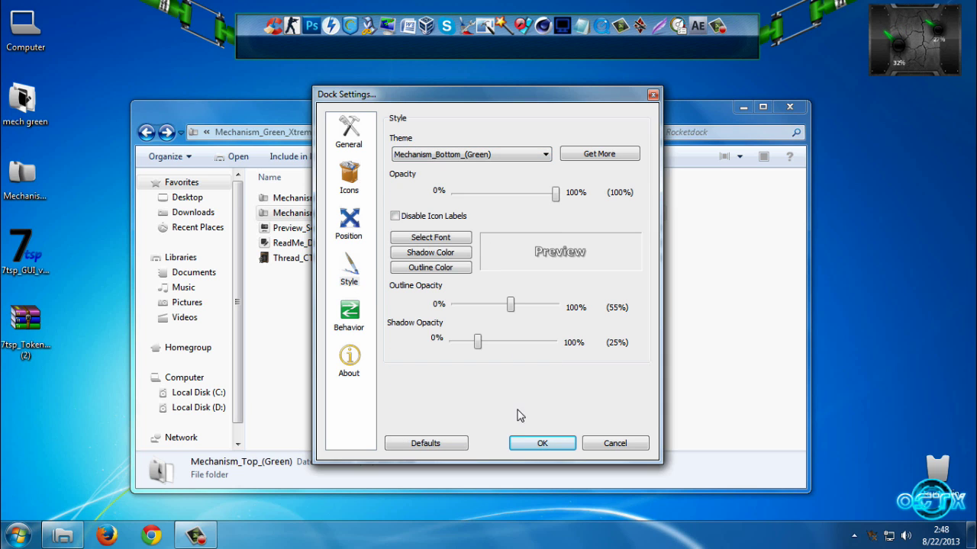
{"action": "left_click", "coordinate": [541, 444]}
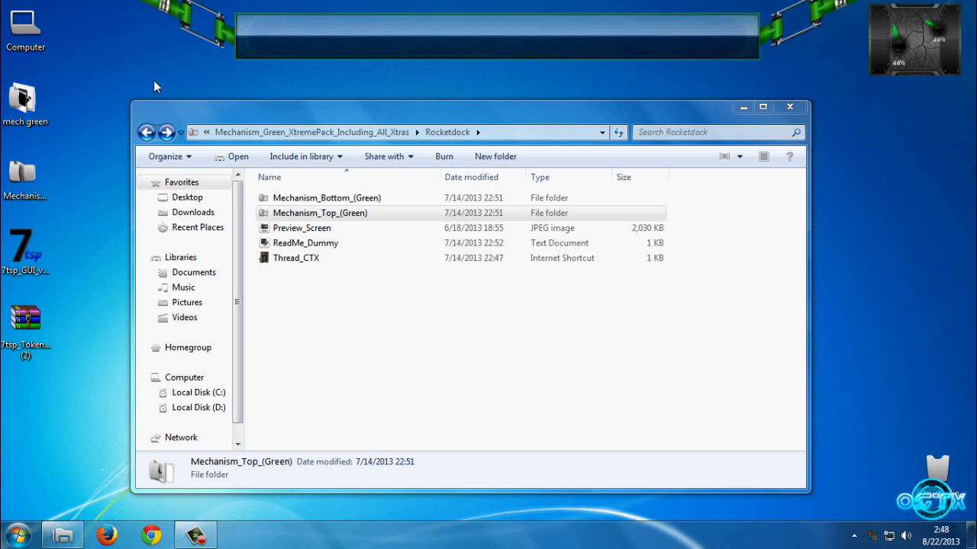
- Go back to the pack's main folder and select the Theme folder
{"action": "left_click", "coordinate": [146, 132]}
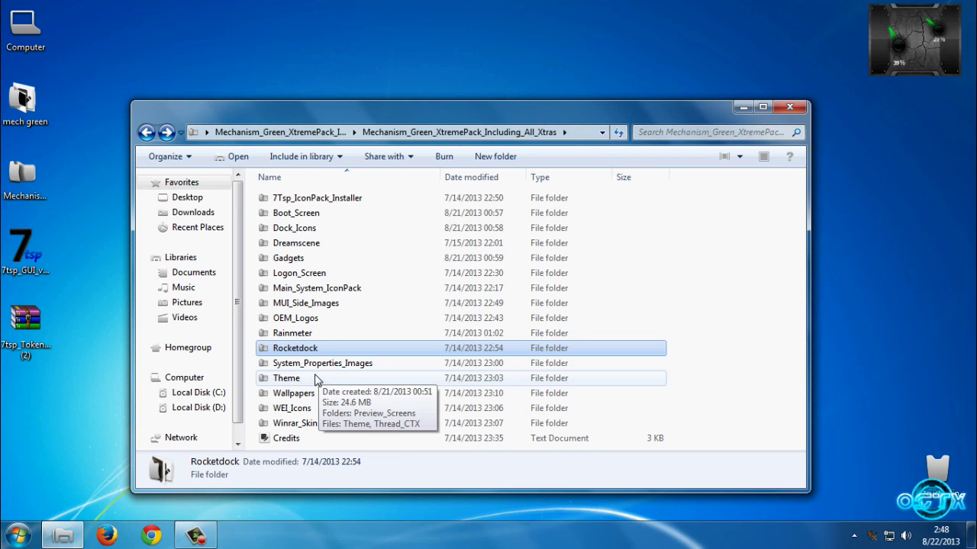
{"action": "left_click", "coordinate": [311, 378]}
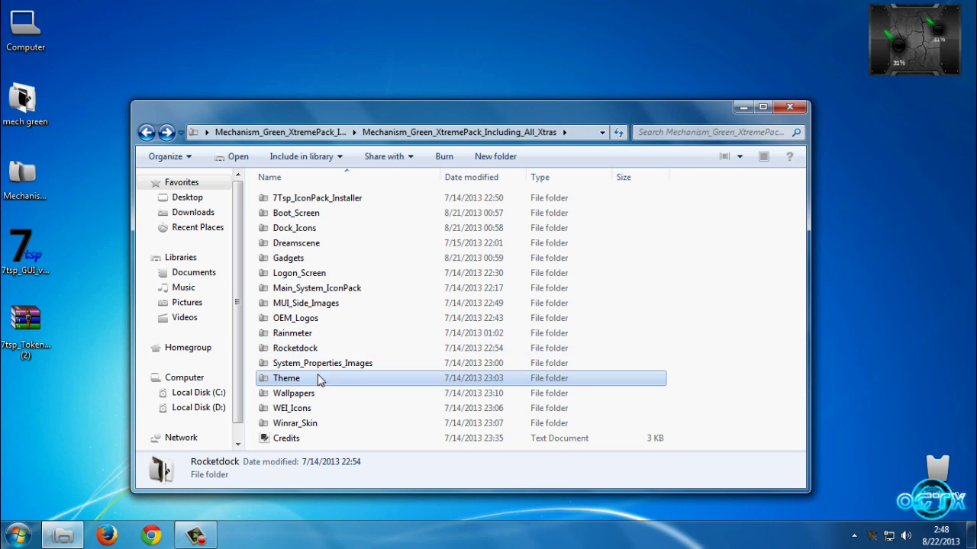
{"action": "left_click_drag", "start_coordinate": [416, 111], "coordinate": [442, 83]}
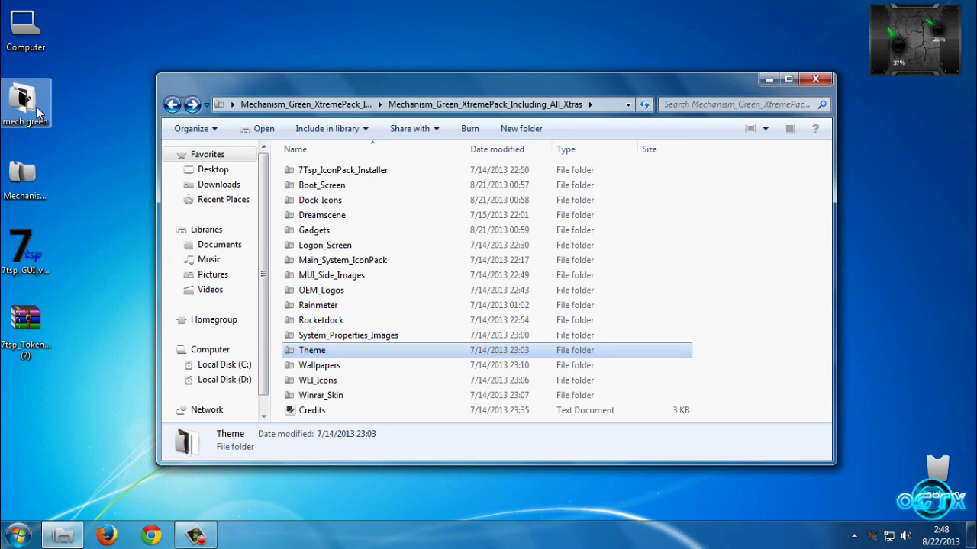
- Examine the HammerJack_Edition_WallPaper_Pack folder under Wallpapers, Deviantdon, and go back one level
{"action": "double_click", "coordinate": [317, 367]}
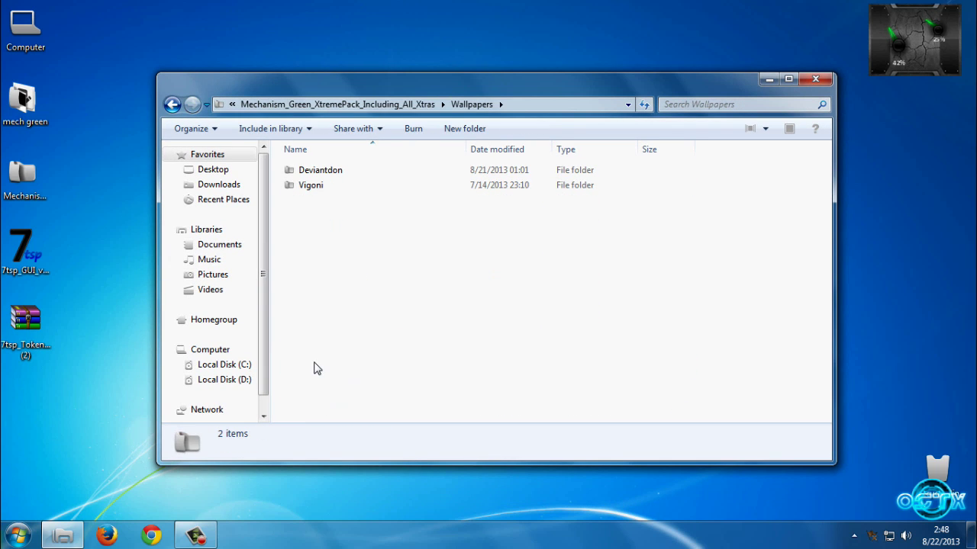
{"action": "double_click", "coordinate": [326, 174]}
{"action": "double_click", "coordinate": [326, 174]}
{"action": "left_click_drag", "start_coordinate": [333, 251], "coordinate": [560, 236]}
{"action": "left_click", "coordinate": [172, 105]}
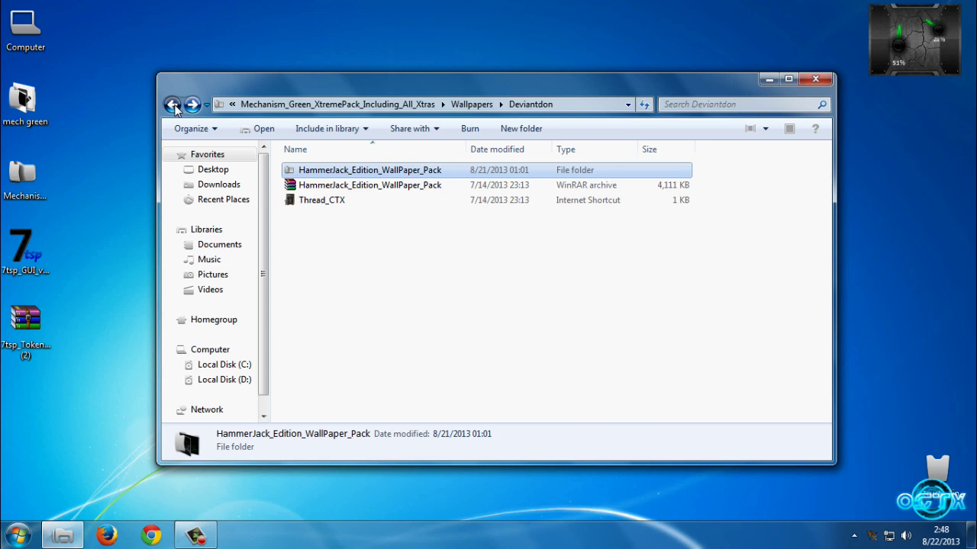
- Examine the Vigoni wallpapers folder, return to the pack's main folder, and close the window
{"action": "left_click", "coordinate": [172, 104]}
{"action": "double_click", "coordinate": [330, 188]}
{"action": "left_click_drag", "start_coordinate": [327, 252], "coordinate": [360, 255]}
{"action": "left_click", "coordinate": [172, 104]}
{"action": "left_click", "coordinate": [172, 105]}
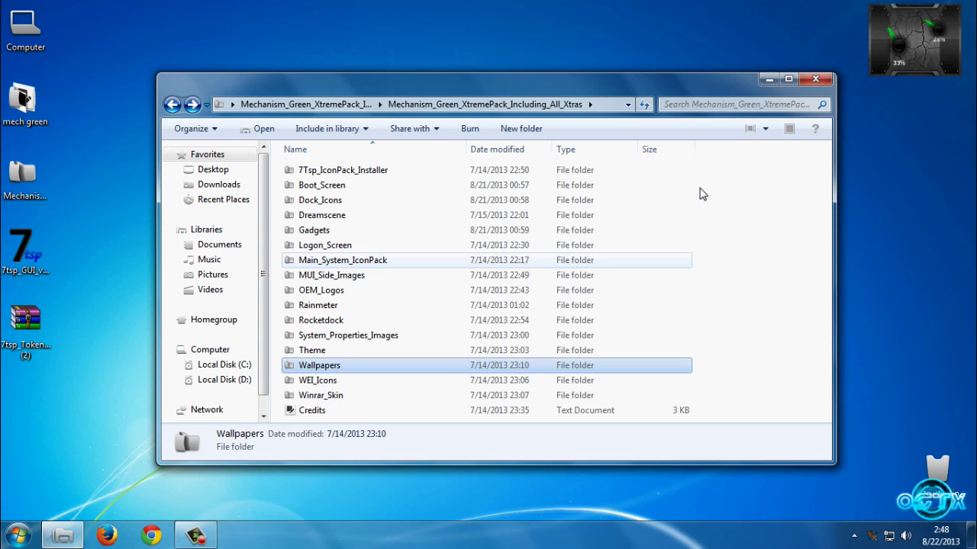
{"action": "left_click", "coordinate": [820, 78]}
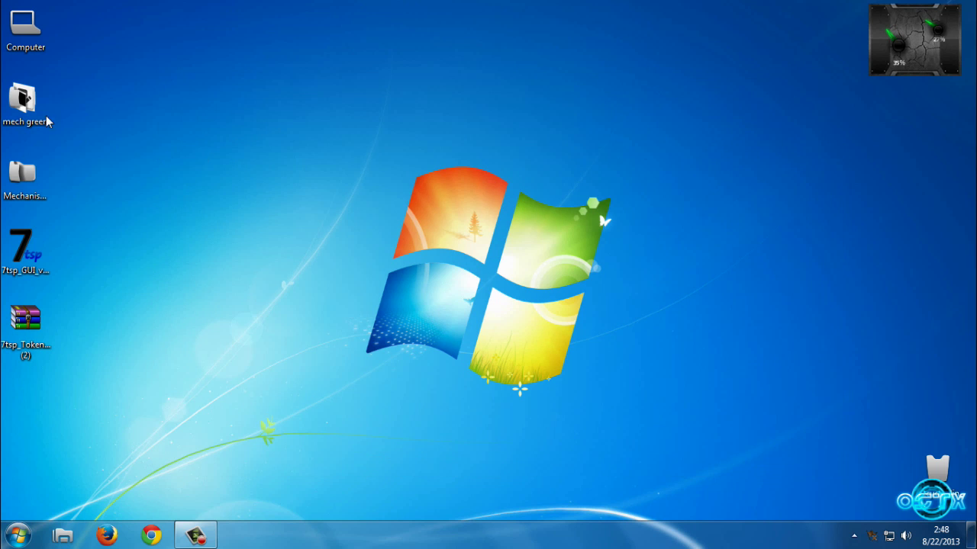
- Open the mech green folder on the desktop and copy its mech green subfolder and theme file
{"action": "double_click", "coordinate": [23, 103]}
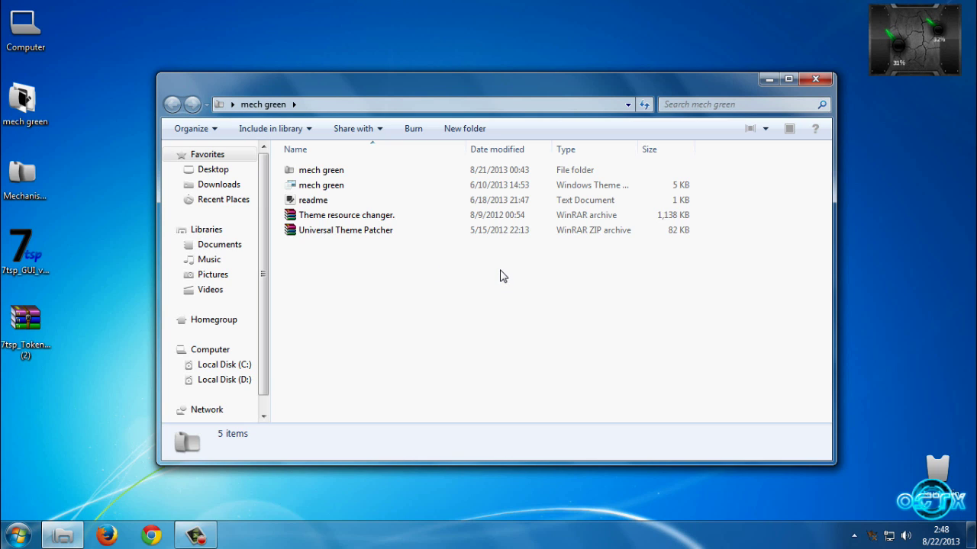
{"action": "left_click", "coordinate": [290, 169]}
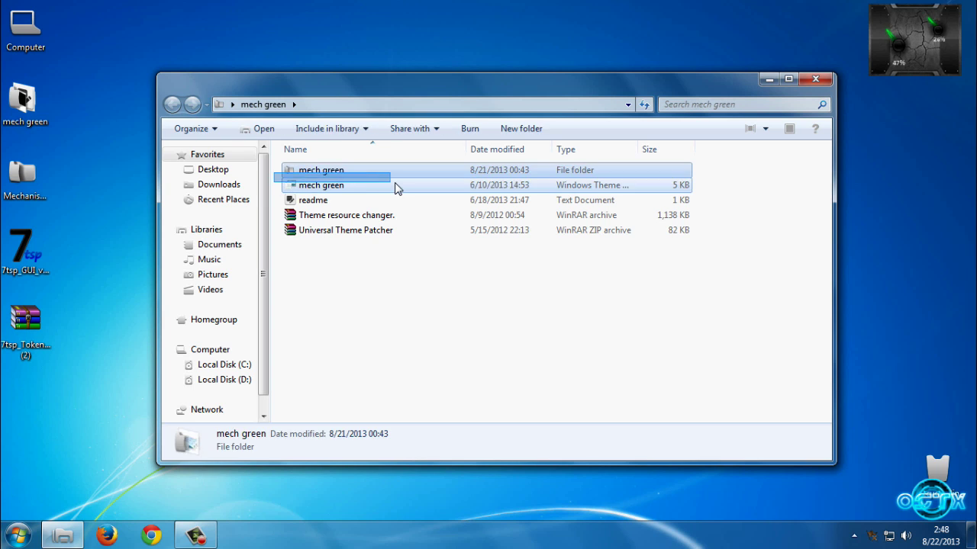
{"action": "left_click", "coordinate": [396, 186], "text": "ctrl"}
{"action": "right_click", "coordinate": [396, 189]}
{"action": "left_click", "coordinate": [458, 314]}
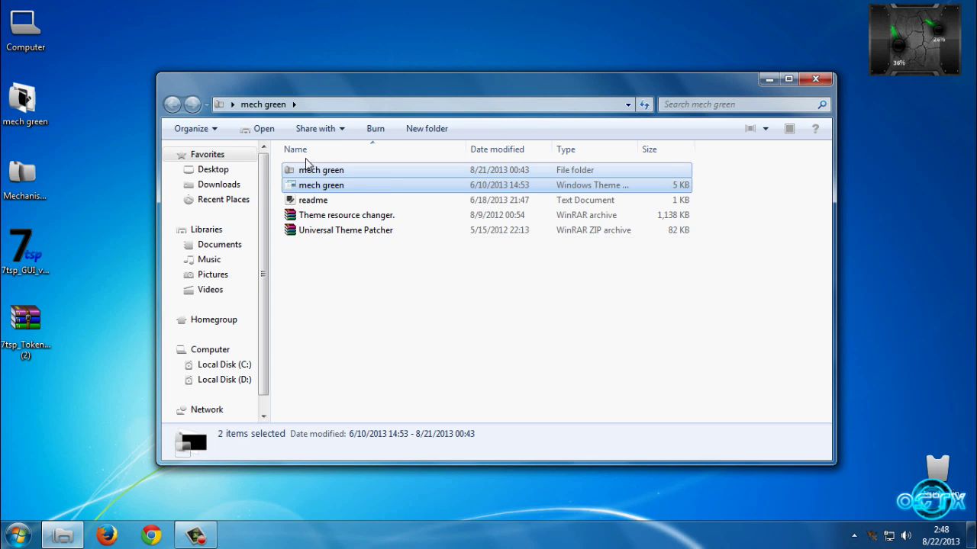
- Paste the copied theme folder and file into C:\Windows\Resources\Themes and close the window
{"action": "left_click", "coordinate": [214, 367]}
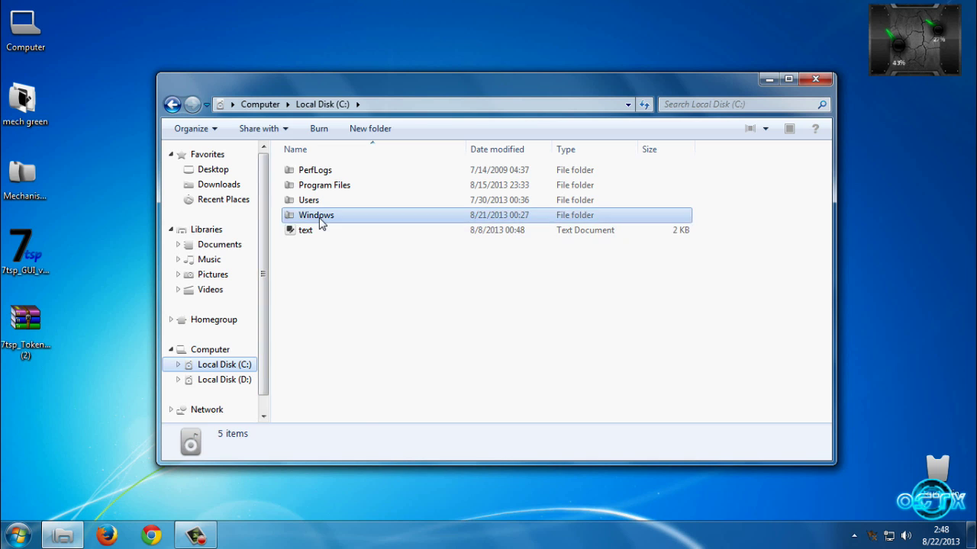
{"action": "double_click", "coordinate": [320, 219]}
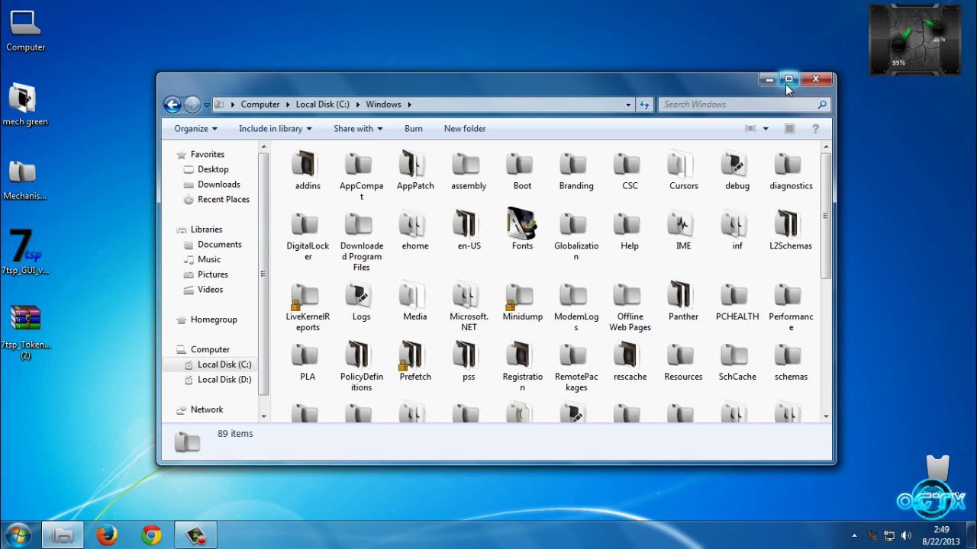
{"action": "double_click", "coordinate": [684, 365]}
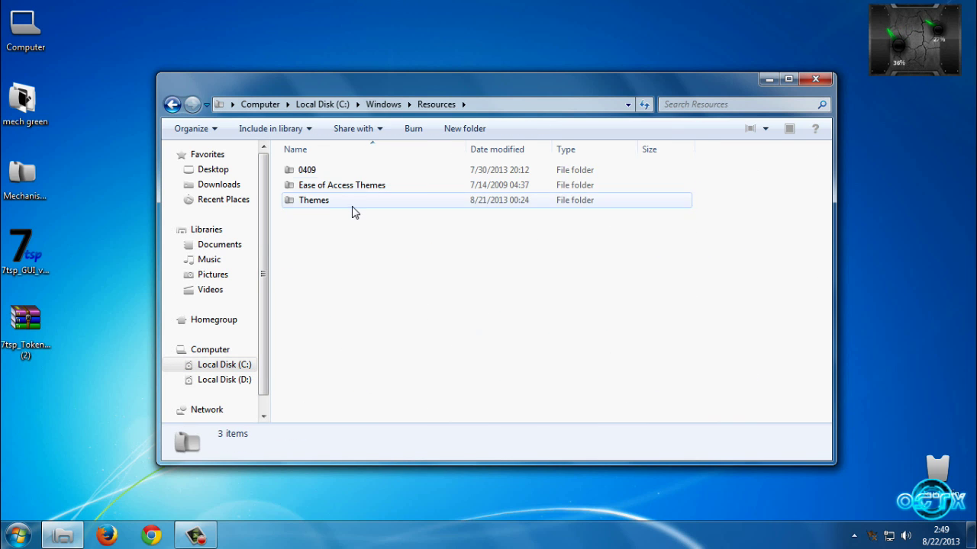
{"action": "double_click", "coordinate": [348, 200]}
{"action": "right_click", "coordinate": [754, 233]}
{"action": "left_click", "coordinate": [786, 349]}
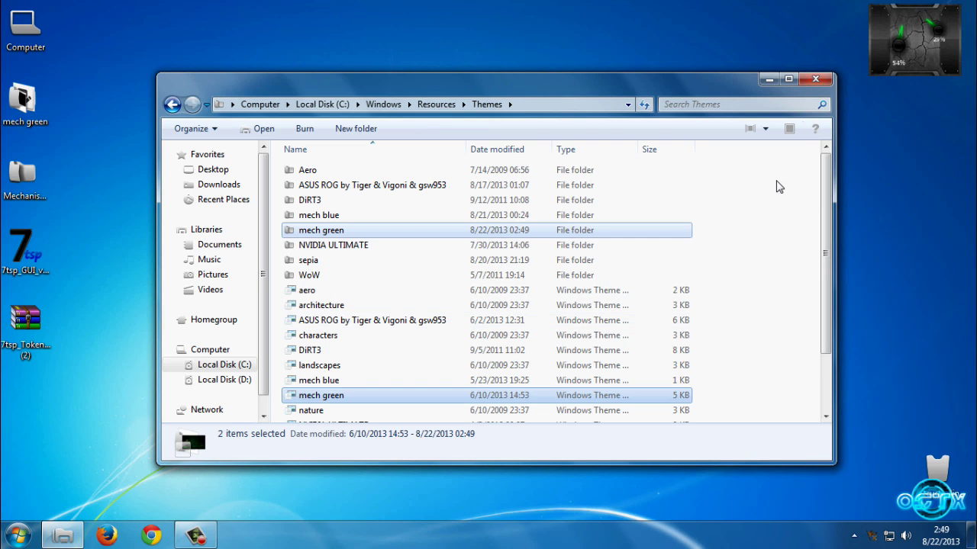
{"action": "left_click", "coordinate": [814, 79]}
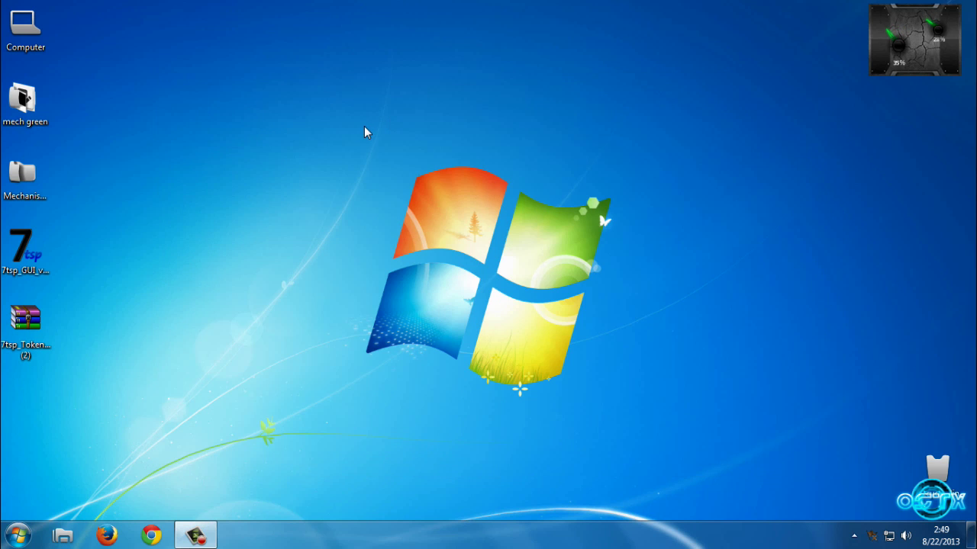
- Apply the installed theme Mechanism Green: HammerJack Edition in the desktop's Personalization settings and close them
{"action": "right_click", "coordinate": [364, 133]}
{"action": "left_click", "coordinate": [414, 322]}
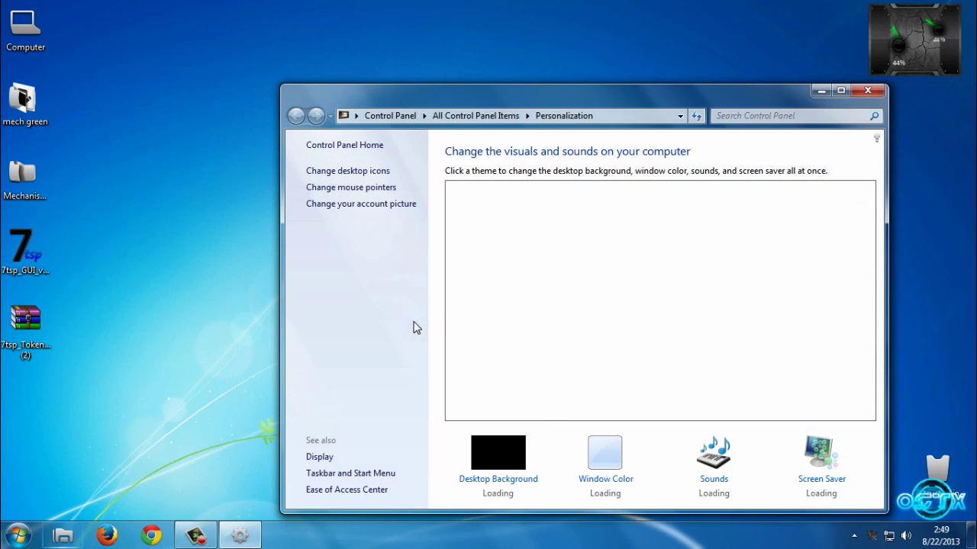
{"action": "left_click", "coordinate": [841, 90]}
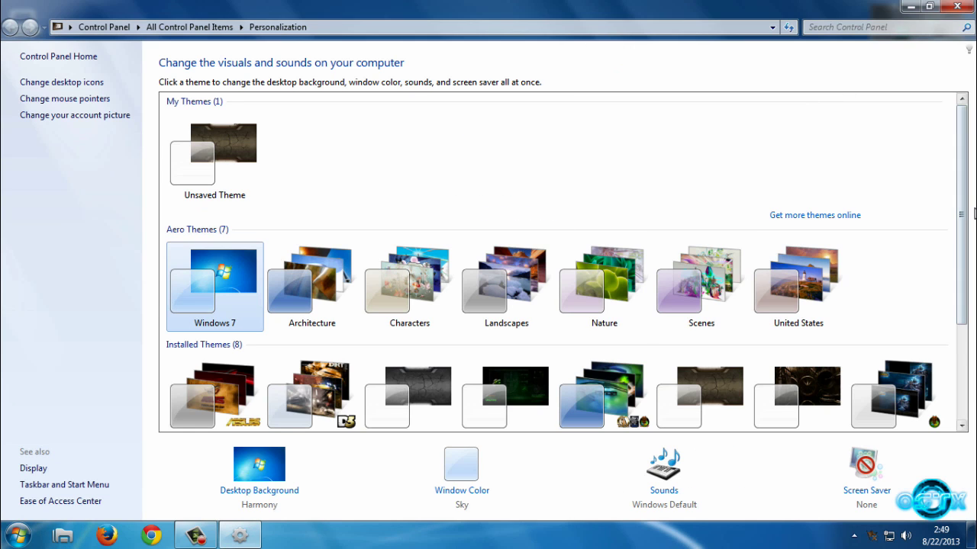
{"action": "scroll", "coordinate": [965, 328], "scroll_direction": "down", "scroll_amount": 2}
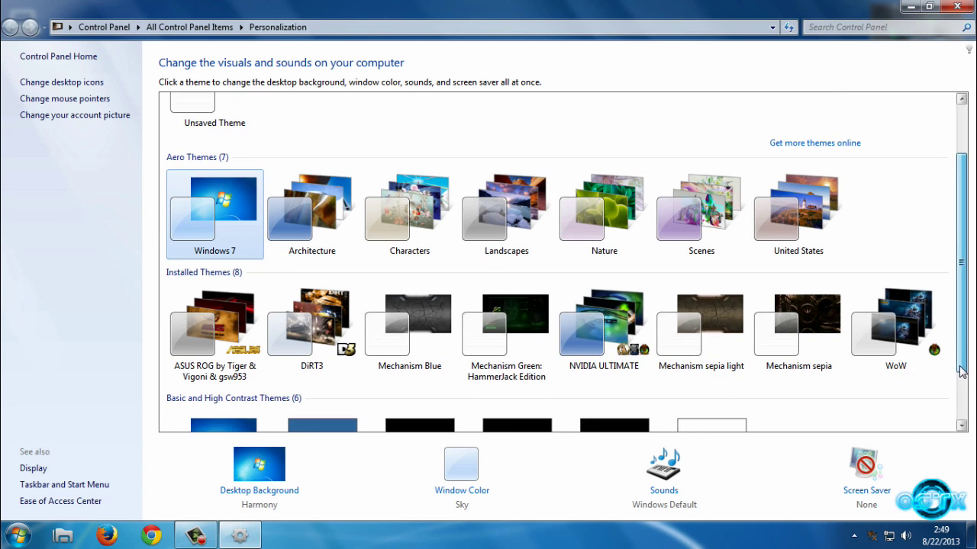
{"action": "left_click", "coordinate": [510, 359]}
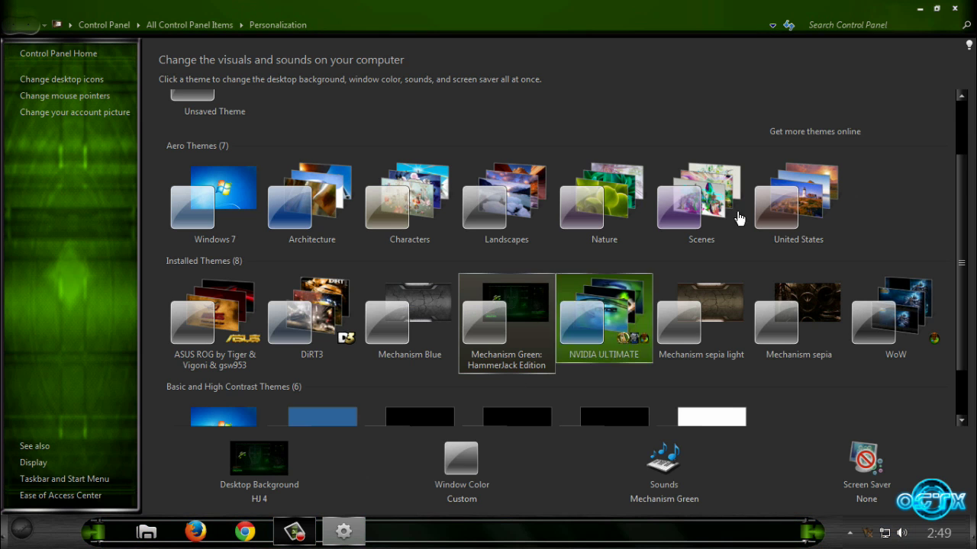
{"action": "left_click", "coordinate": [955, 9]}
- Refresh the desktop
{"action": "right_click", "coordinate": [355, 149]}
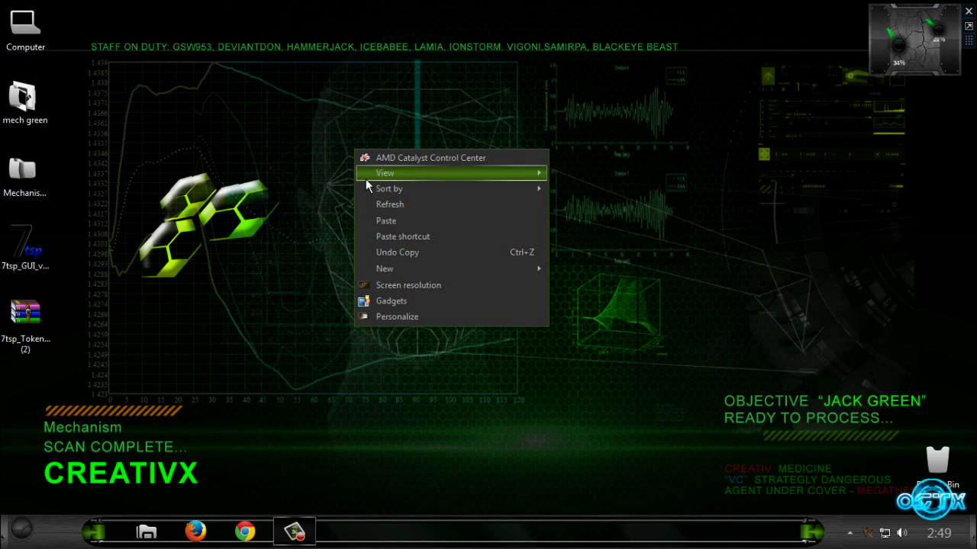
{"action": "left_click", "coordinate": [367, 198]}
{"action": "right_click", "coordinate": [367, 197]}
{"action": "left_click", "coordinate": [402, 251]}
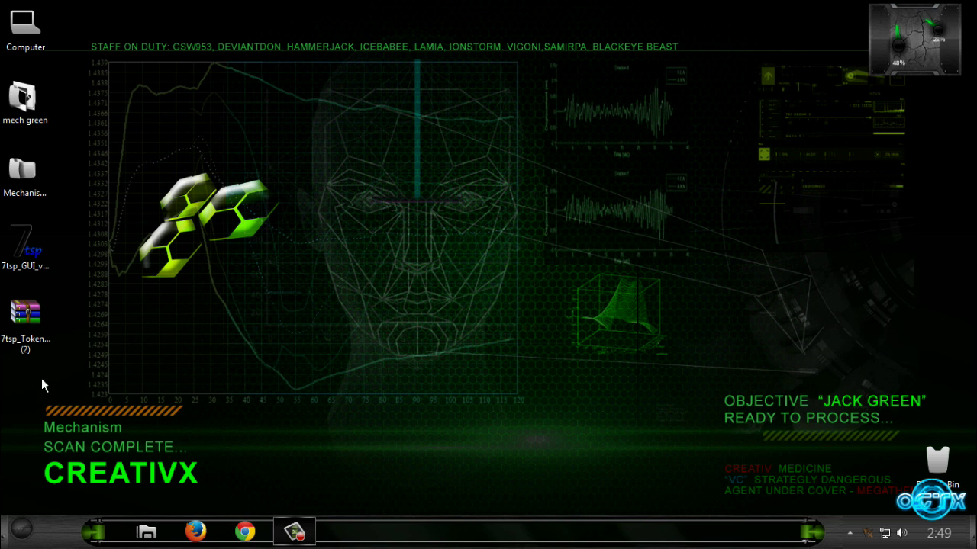
- Open the Start menu to view its themed look and dismiss it
{"action": "left_click", "coordinate": [21, 528]}
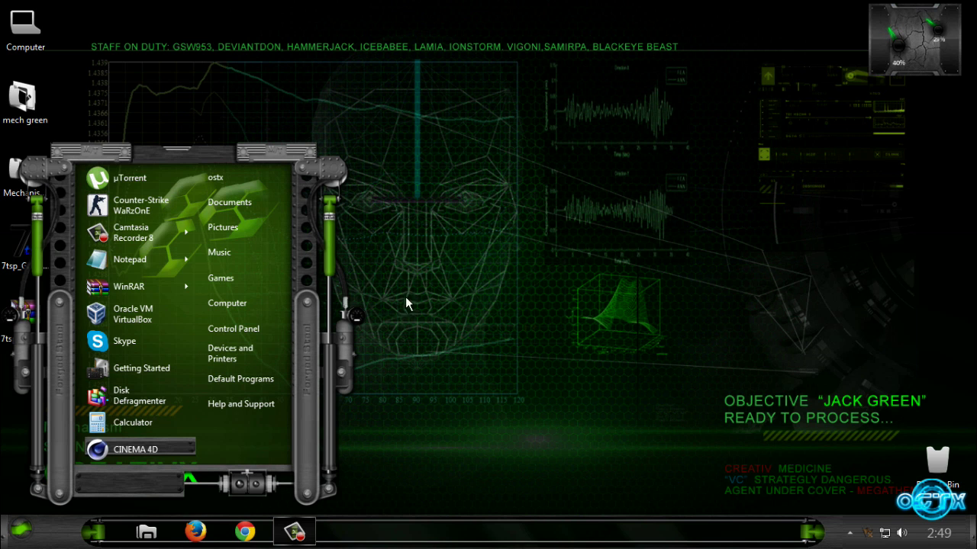
{"action": "right_click", "coordinate": [400, 187]}
{"action": "left_click", "coordinate": [428, 243]}
- Set only the HJ 2 picture as the desktop background, save it, close Personalization and refresh the desktop
{"action": "right_click", "coordinate": [428, 245]}
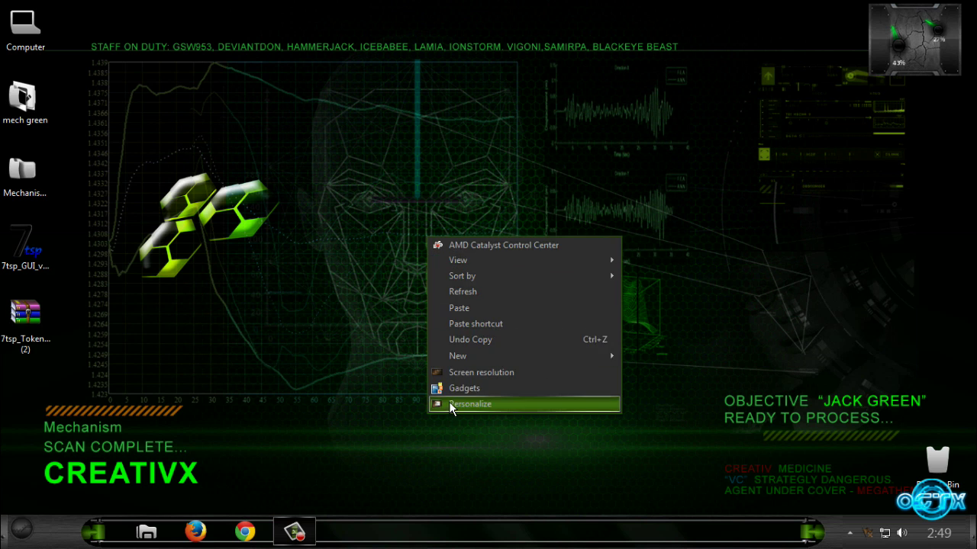
{"action": "left_click", "coordinate": [444, 404]}
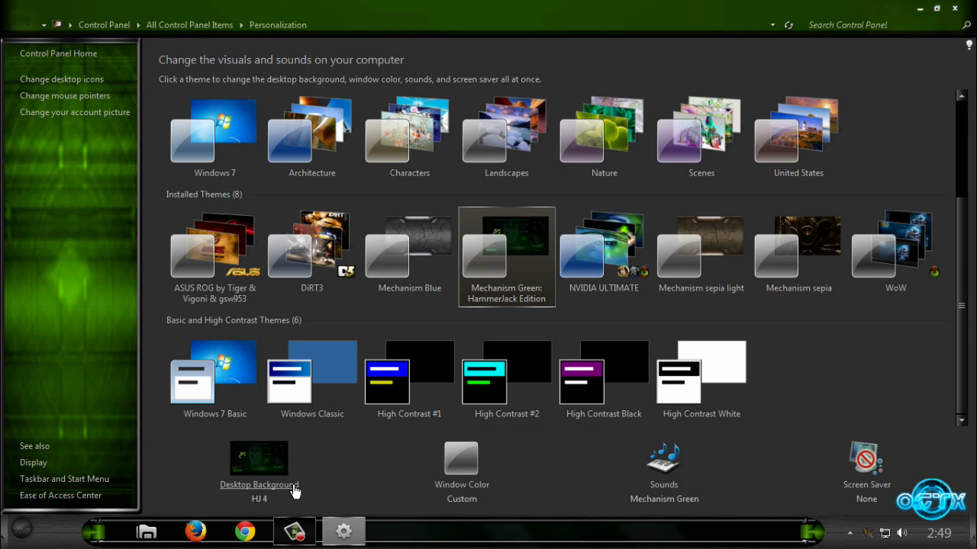
{"action": "left_click", "coordinate": [295, 492]}
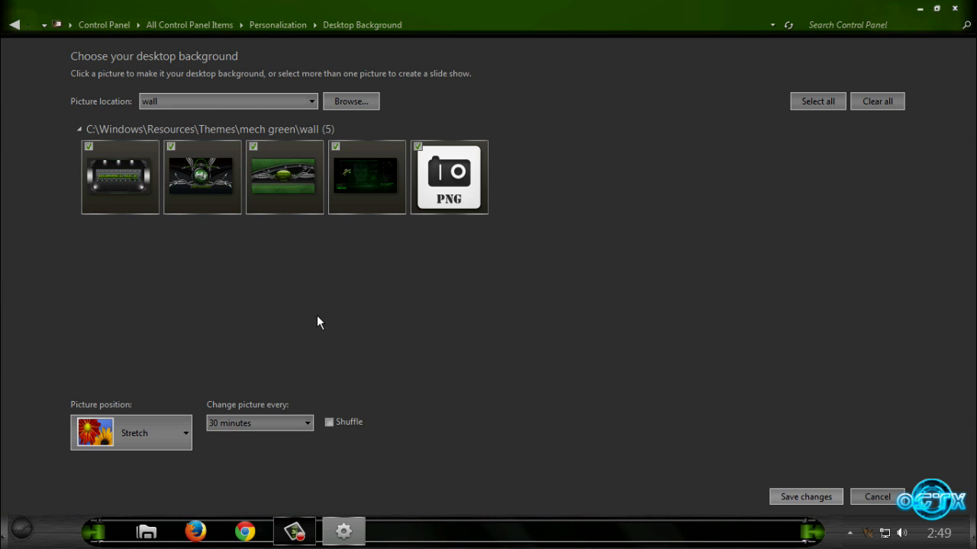
{"action": "left_click", "coordinate": [204, 199]}
{"action": "left_click", "coordinate": [786, 495]}
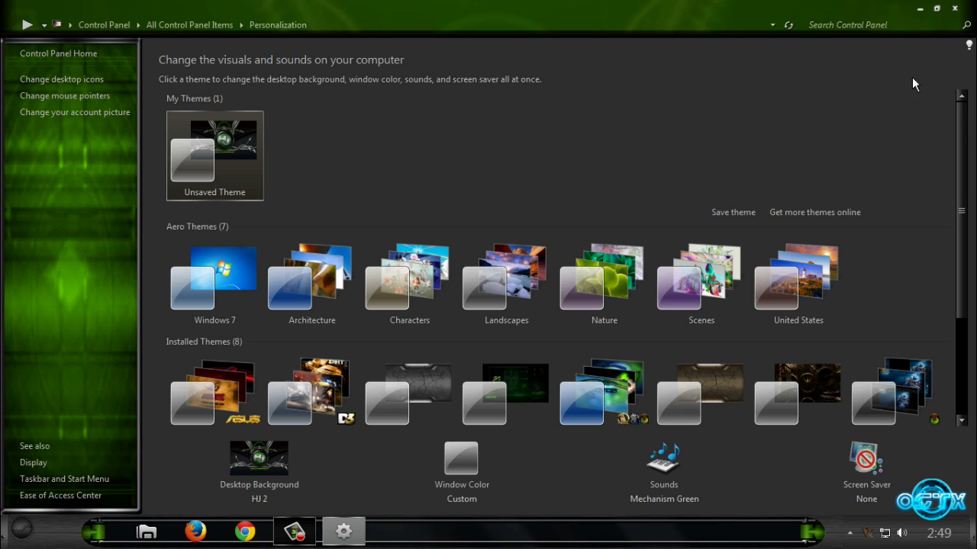
{"action": "left_click", "coordinate": [954, 11]}
{"action": "right_click", "coordinate": [310, 162]}
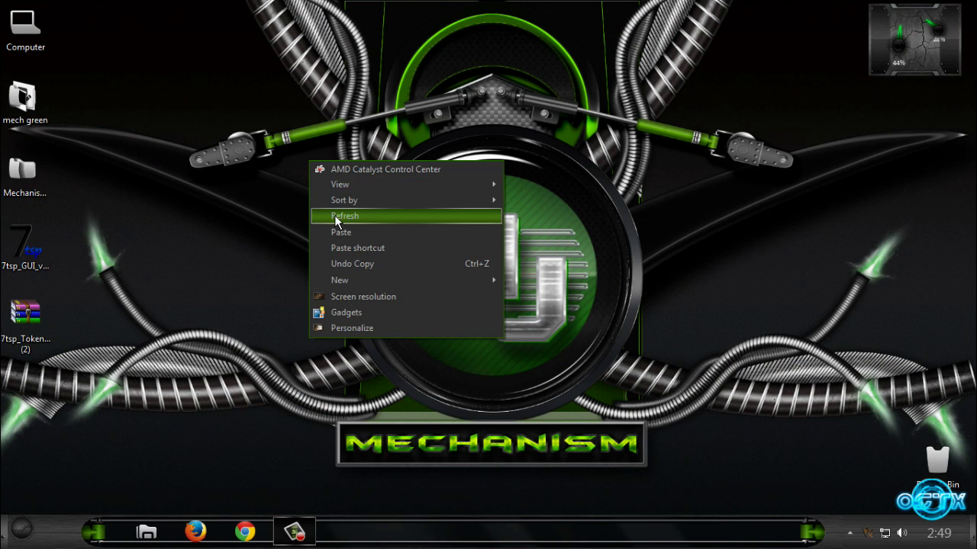
{"action": "left_click", "coordinate": [326, 216]}
- Open Computer in a maximized window to examine its themed frame and drive icons, and close it
{"action": "double_click", "coordinate": [51, 40]}
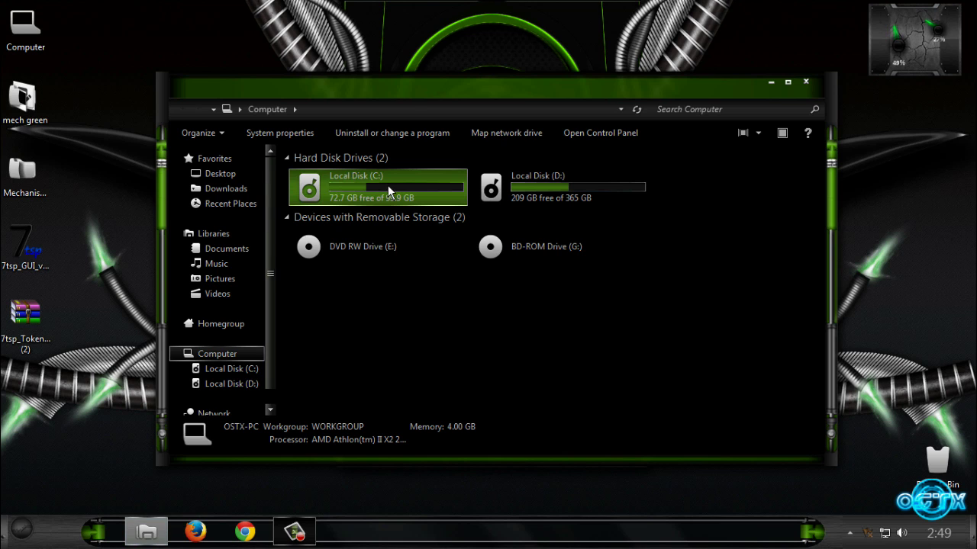
{"action": "left_click", "coordinate": [788, 84]}
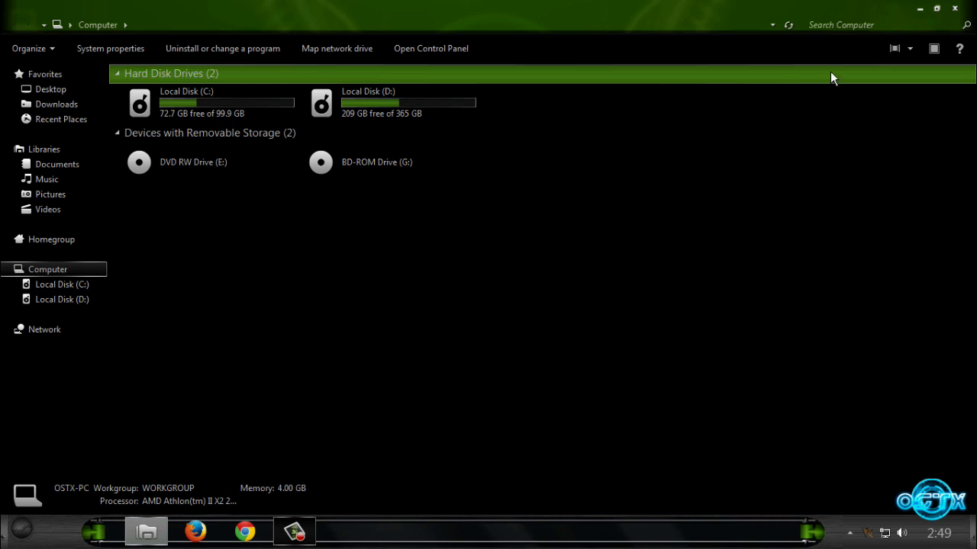
{"action": "left_click_drag", "start_coordinate": [621, 288], "coordinate": [461, 269]}
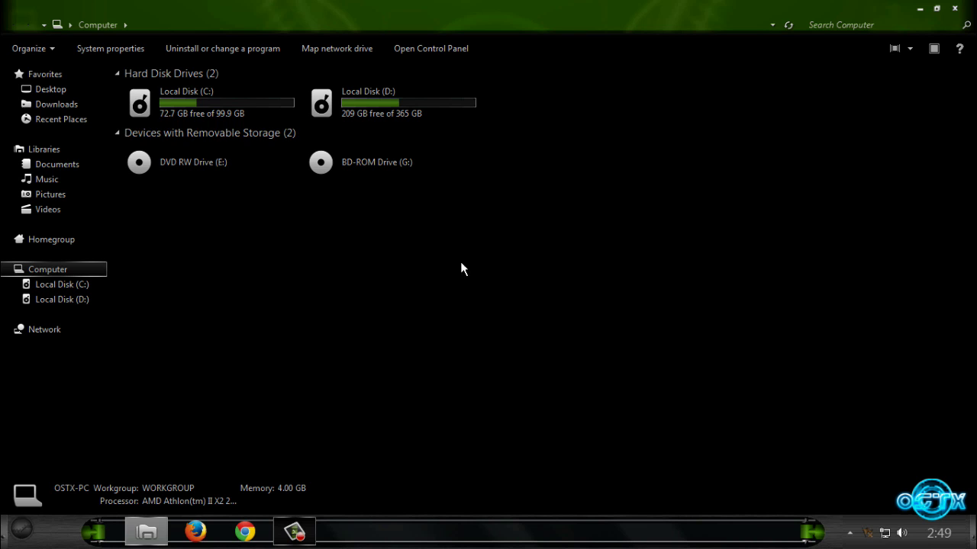
{"action": "left_click", "coordinate": [956, 10]}
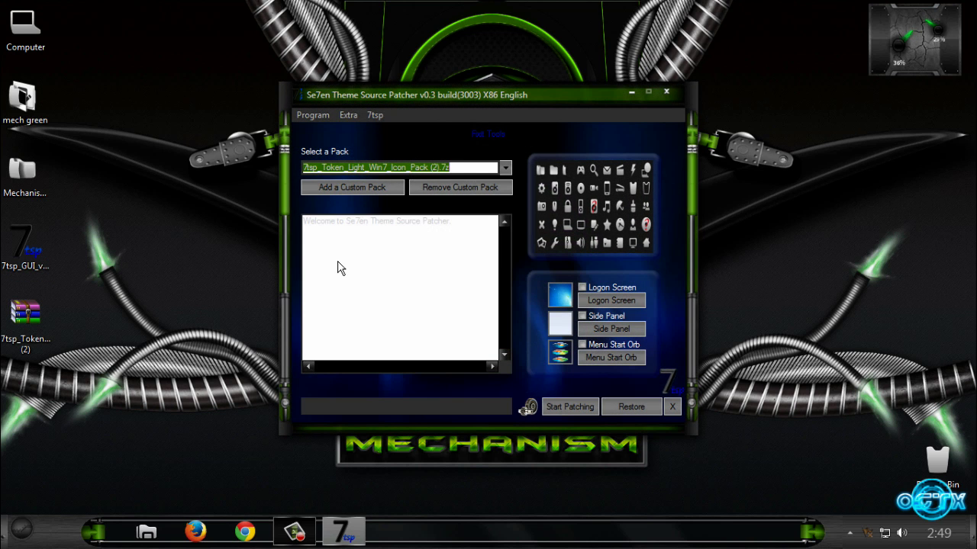
- Add 7tsp_Token_Light_Win7_Icon_Pack (2).7z from the Desktop as a custom pack, overwriting the existing one, and close the patcher
{"action": "left_click", "coordinate": [346, 186]}
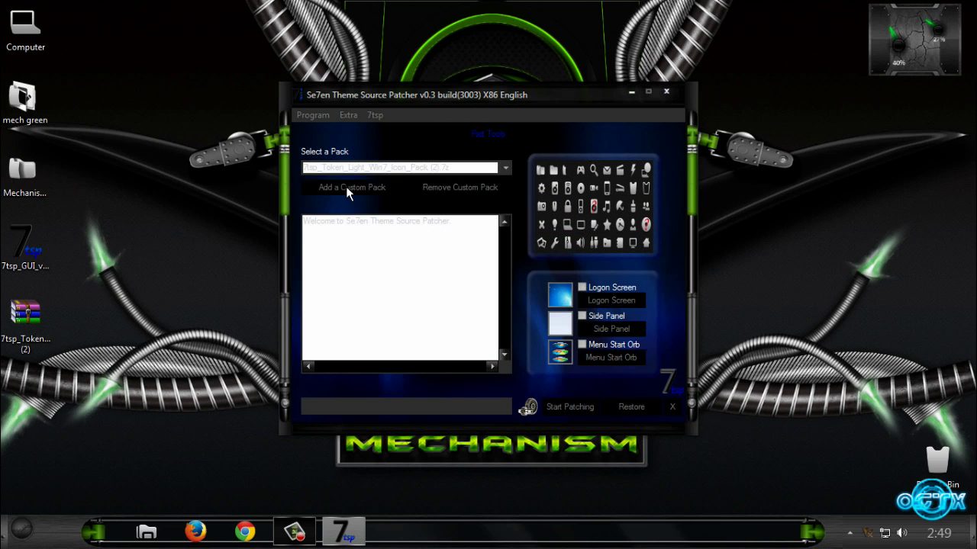
{"action": "left_click", "coordinate": [357, 224]}
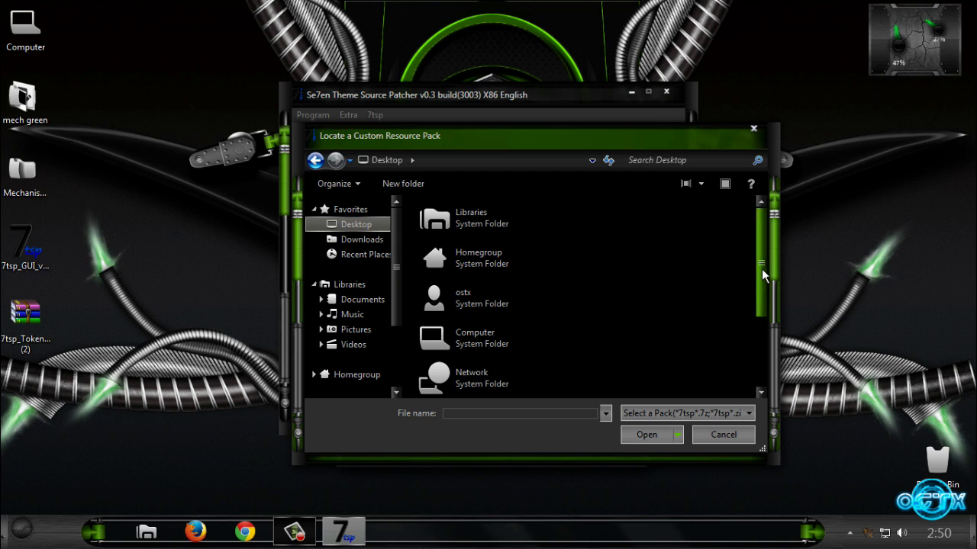
{"action": "left_click_drag", "start_coordinate": [762, 268], "coordinate": [605, 369]}
{"action": "left_click", "coordinate": [519, 374]}
{"action": "left_click", "coordinate": [646, 435]}
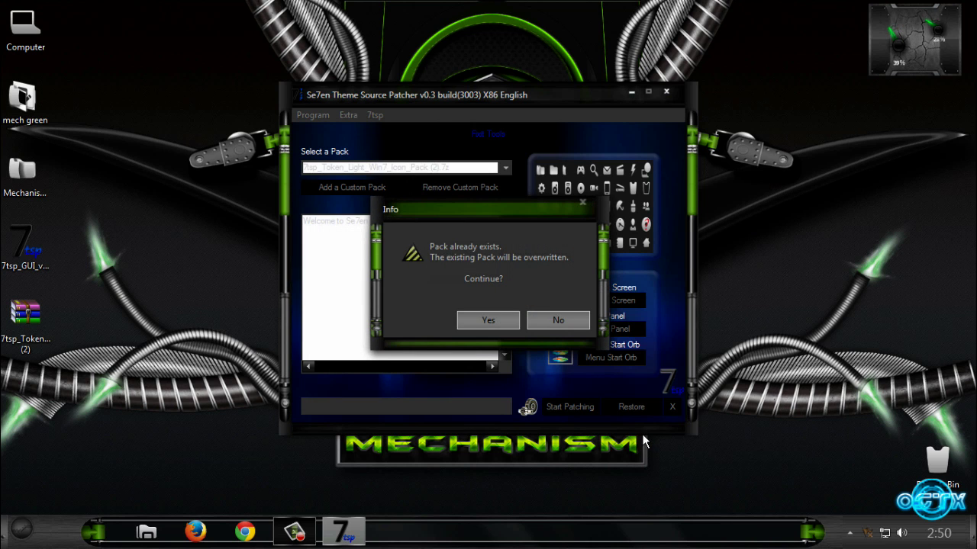
{"action": "left_click", "coordinate": [503, 323]}
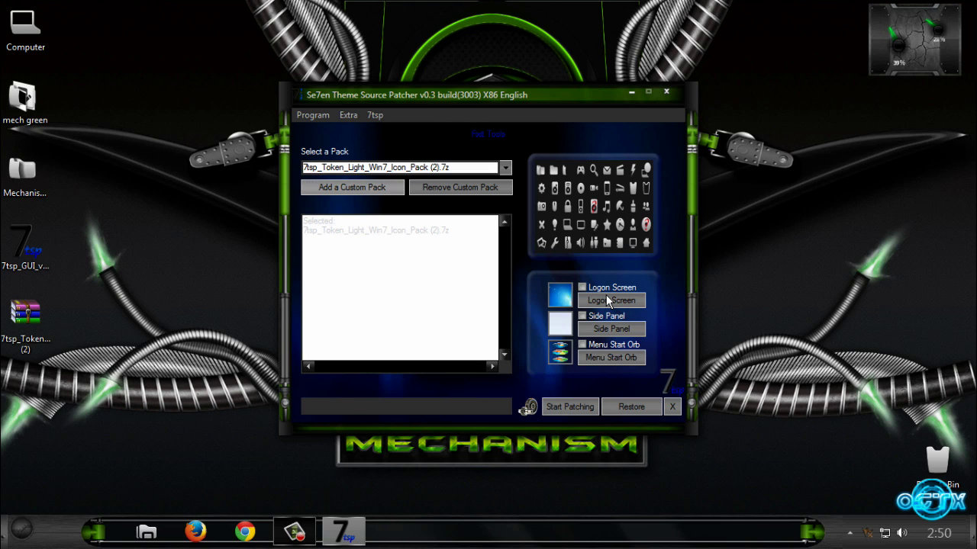
{"action": "left_click", "coordinate": [667, 92]}
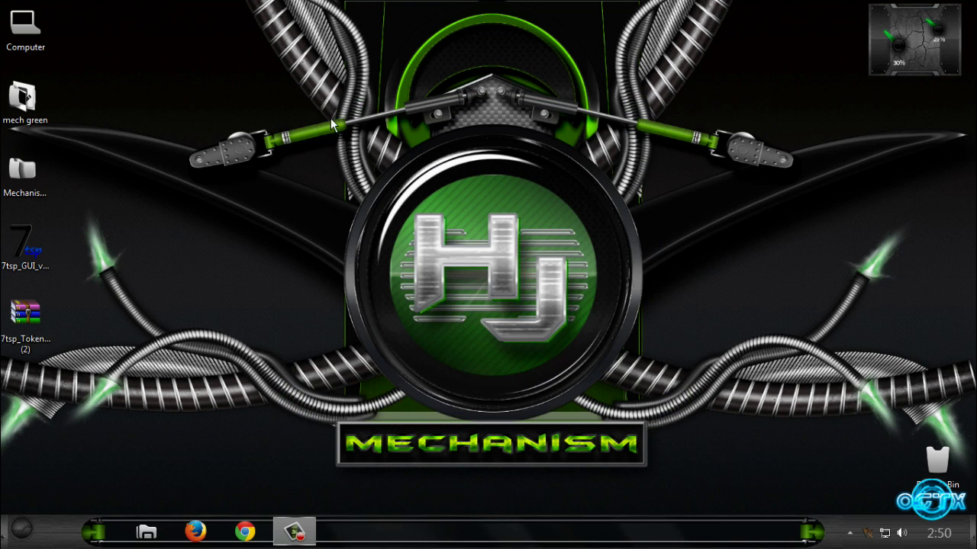
- Refresh the desktop and briefly open the Computer window to check its appearance
{"action": "right_click", "coordinate": [172, 57]}
{"action": "left_click", "coordinate": [191, 109]}
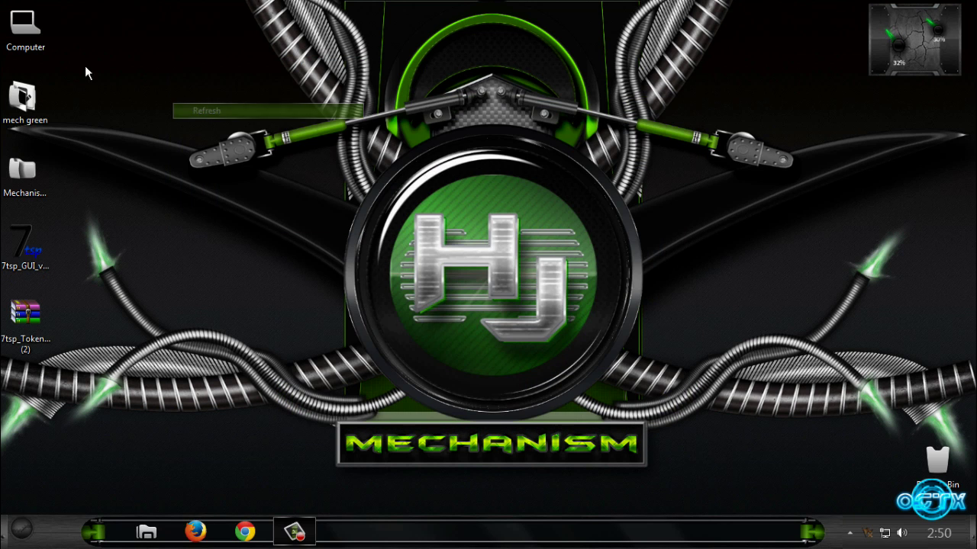
{"action": "double_click", "coordinate": [41, 47]}
{"action": "left_click_drag", "start_coordinate": [462, 227], "coordinate": [466, 302]}
{"action": "left_click", "coordinate": [954, 8]}
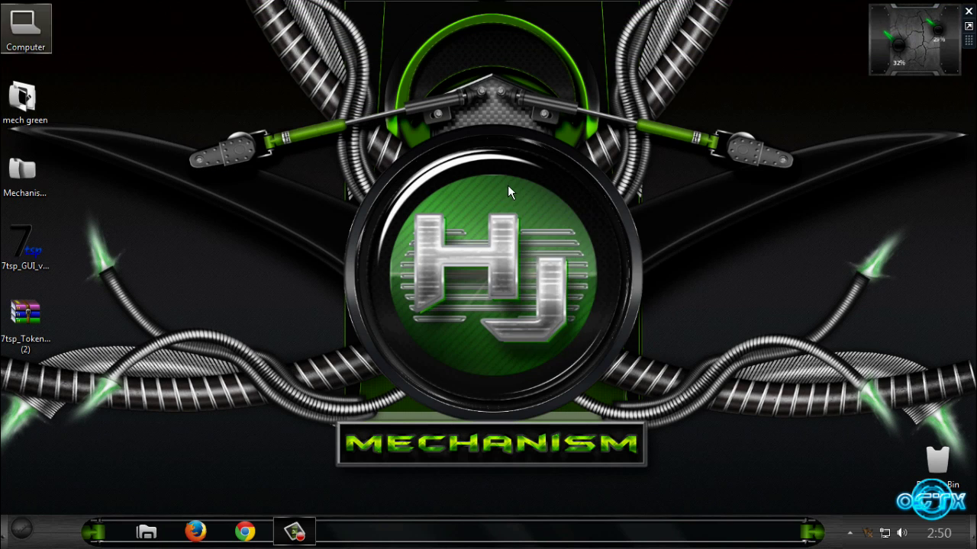
{"action": "right_click", "coordinate": [508, 185]}
{"action": "left_click", "coordinate": [528, 240]}
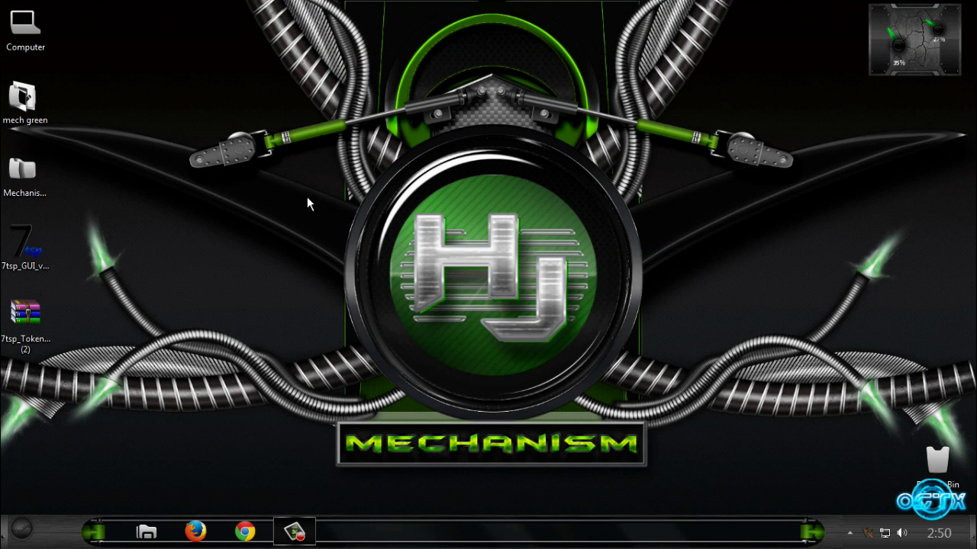
- Open the 7tsp patcher's Restore Menu to review its restore options, cancel it, close the patcher and refresh the desktop
{"action": "left_click", "coordinate": [31, 260]}
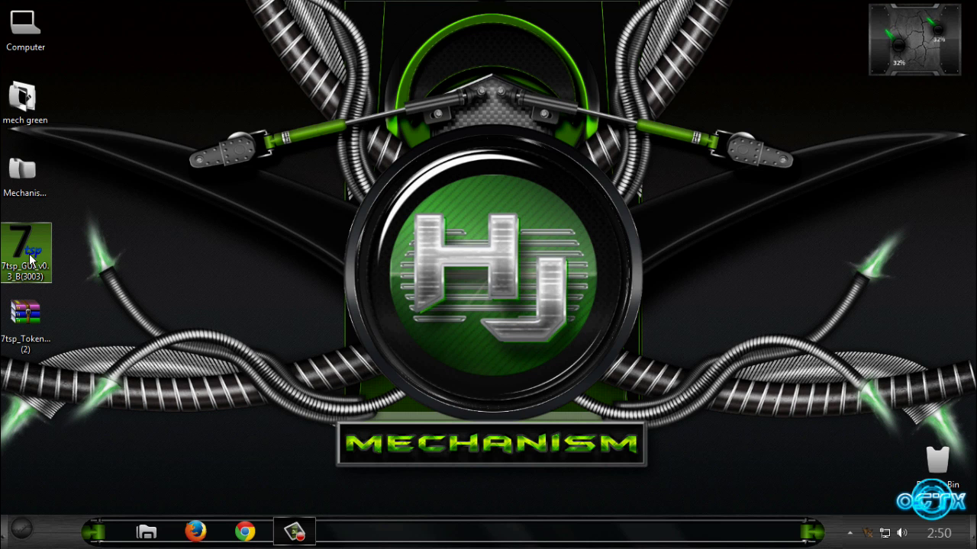
{"action": "double_click", "coordinate": [30, 260]}
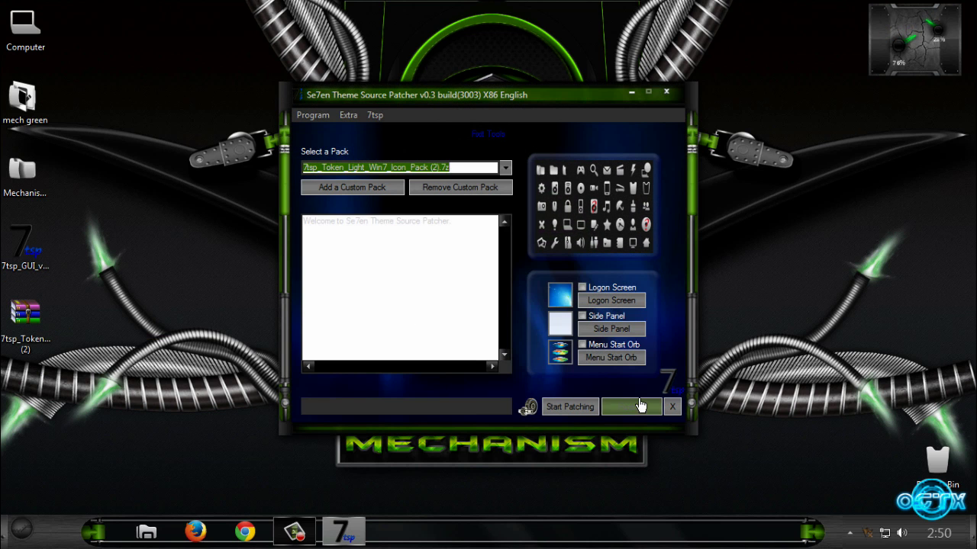
{"action": "left_click", "coordinate": [640, 405]}
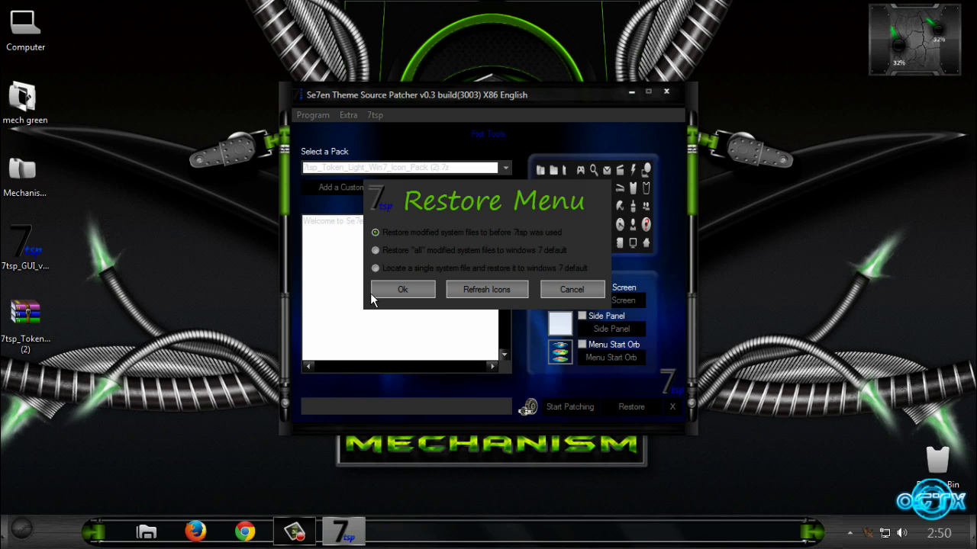
{"action": "left_click", "coordinate": [574, 290]}
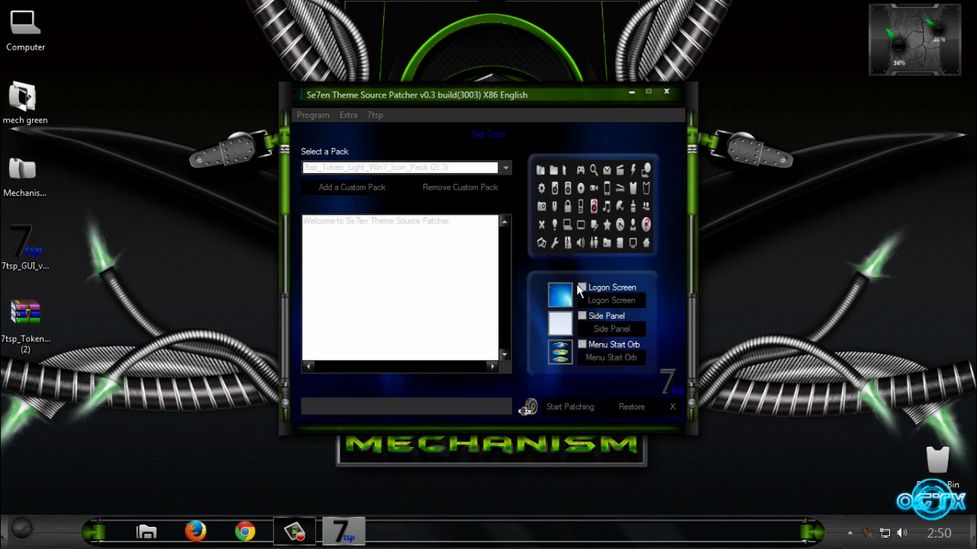
{"action": "left_click", "coordinate": [666, 92]}
{"action": "right_click", "coordinate": [356, 148]}
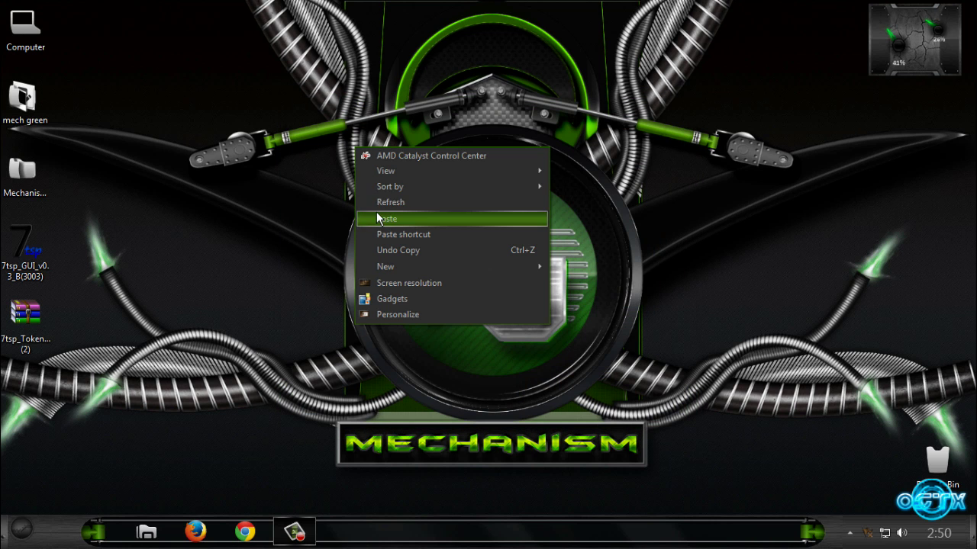
{"action": "left_click", "coordinate": [379, 203]}
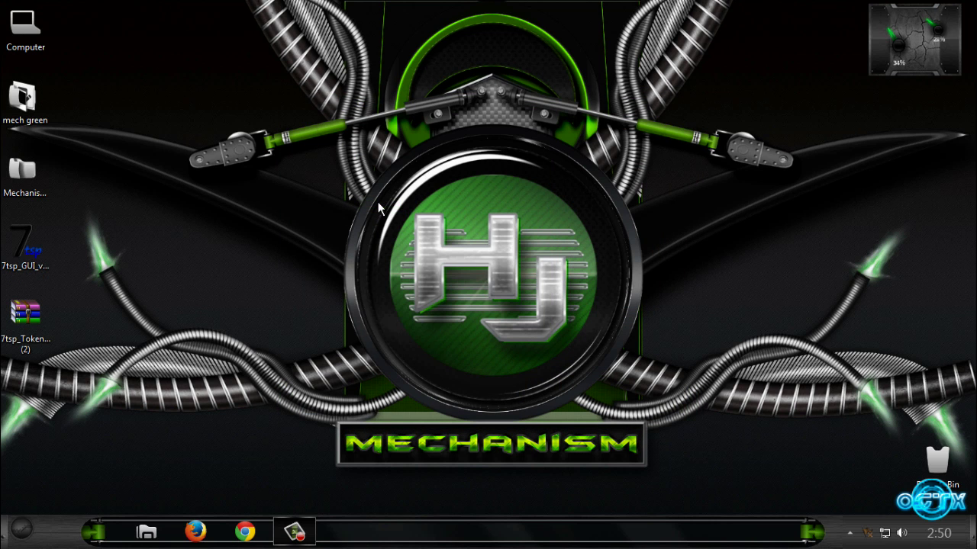